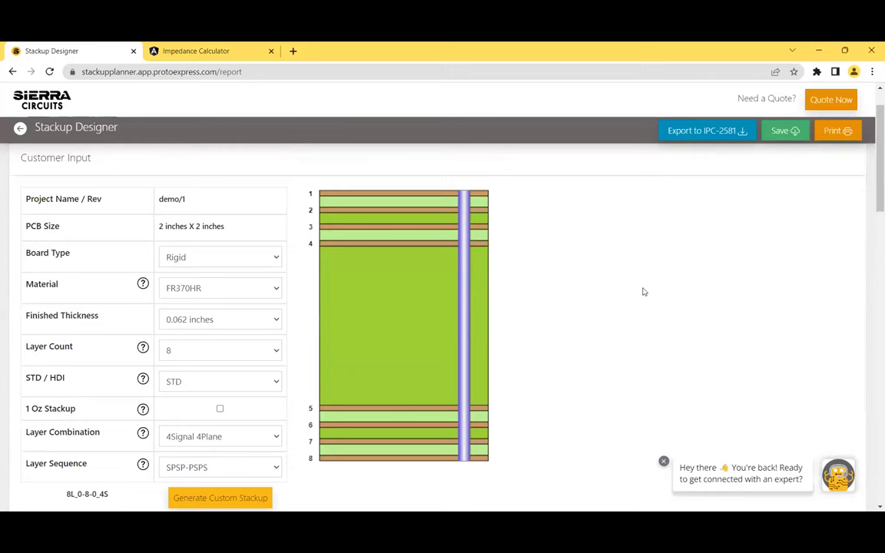
Select 8 as the layer count and generate the custom stackup
scroll(551, 306, "down", 3)
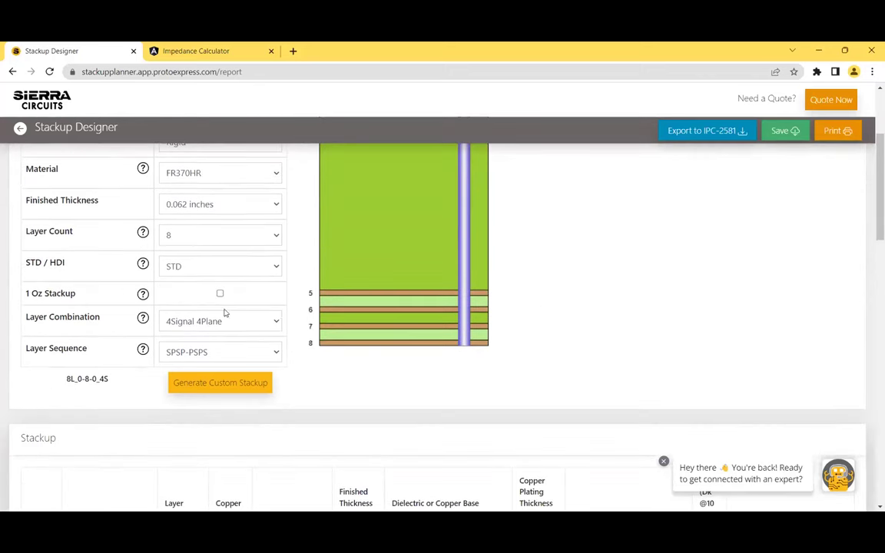
left_click(274, 235)
left_click(244, 291)
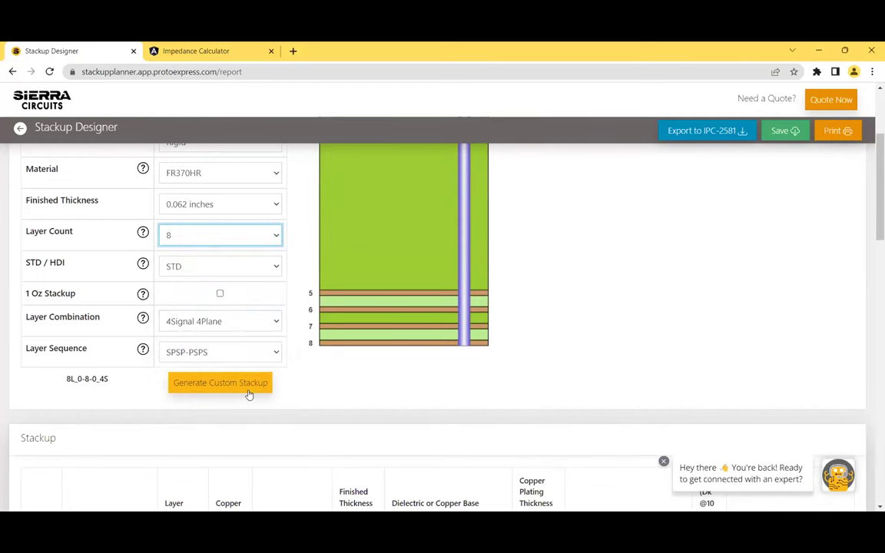
left_click(248, 382)
Change the layer type of copper layers 3 and 6 to Mixed in the stackup table
scroll(444, 370, "down", 4)
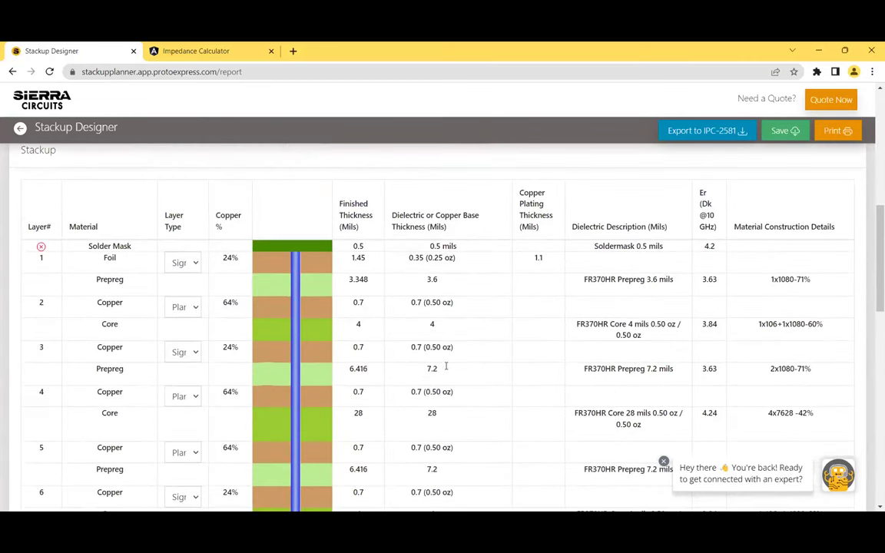
scroll(446, 366, "down", 1)
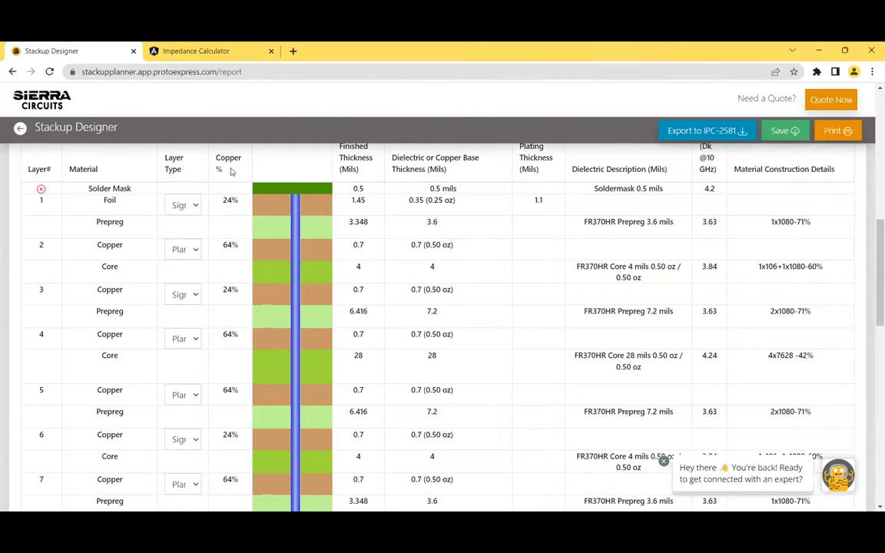
scroll(376, 194, "up", 1)
scroll(377, 194, "up", 1)
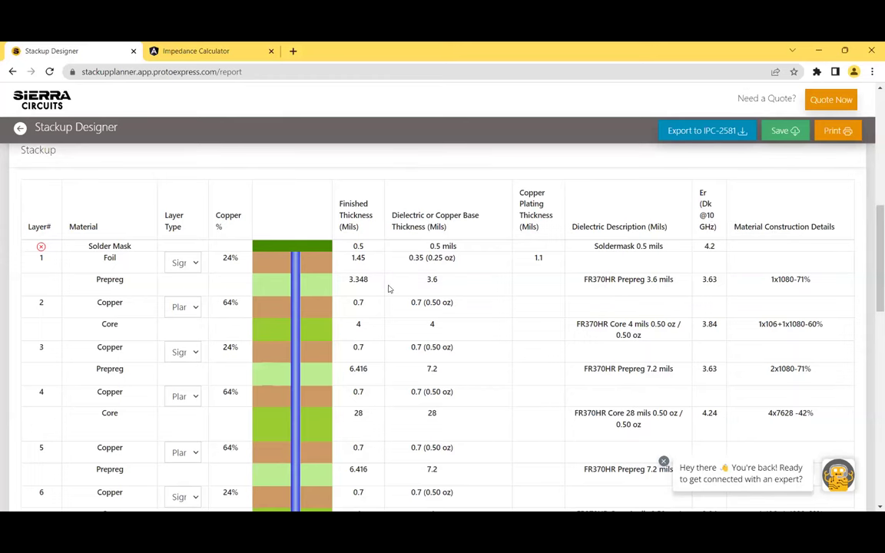
scroll(352, 261, "down", 1)
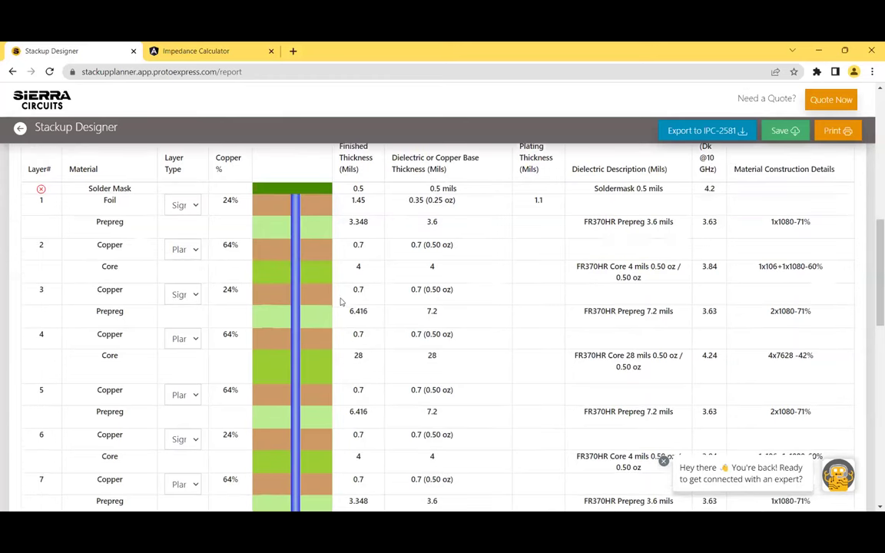
left_click(189, 298)
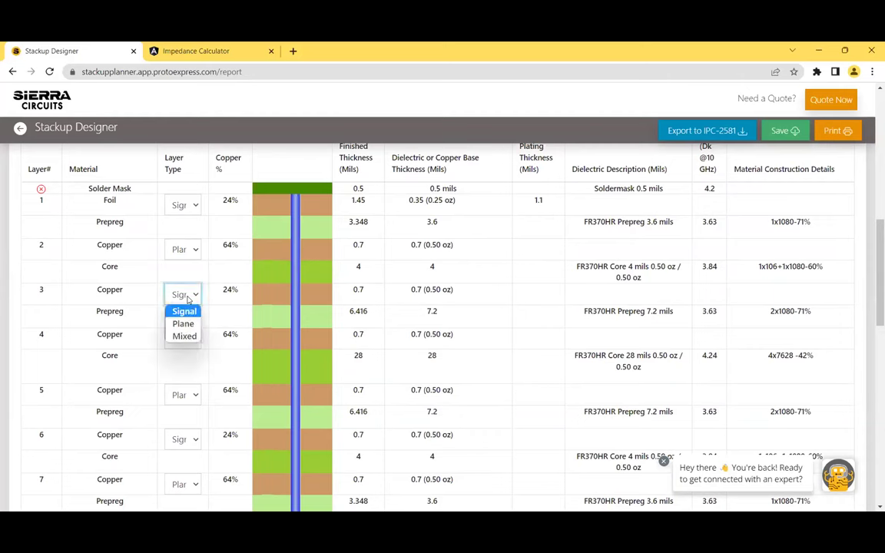
left_click(187, 336)
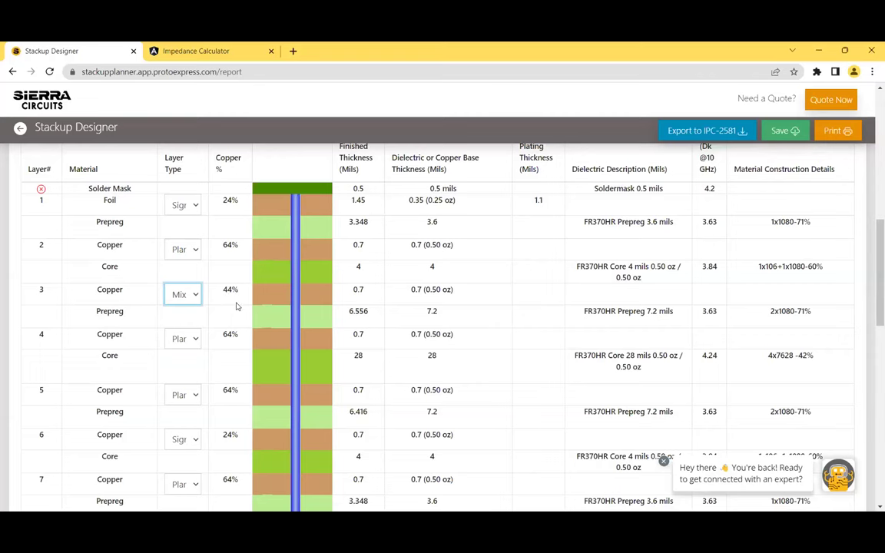
scroll(236, 306, "down", 3)
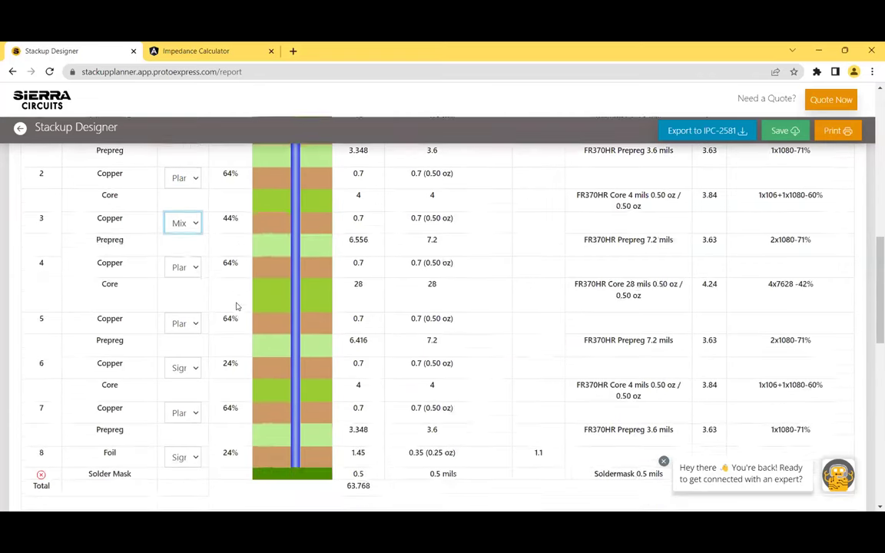
left_click(191, 324)
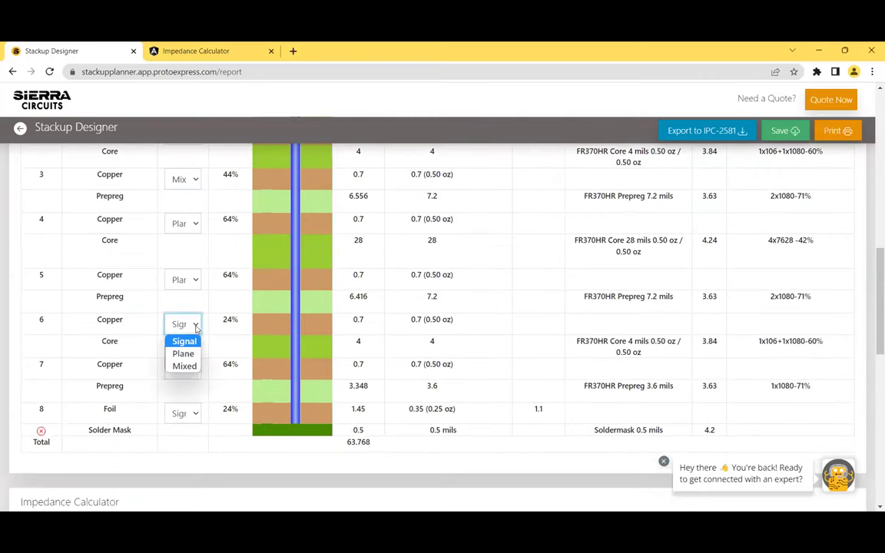
left_click(189, 366)
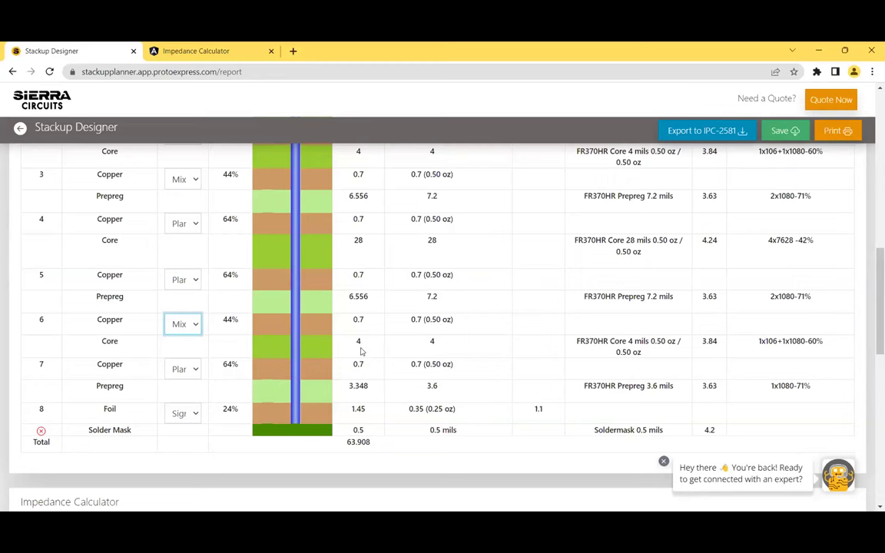
Add a first row to the stackup's Impedance Calculator table
scroll(420, 358, "down", 2)
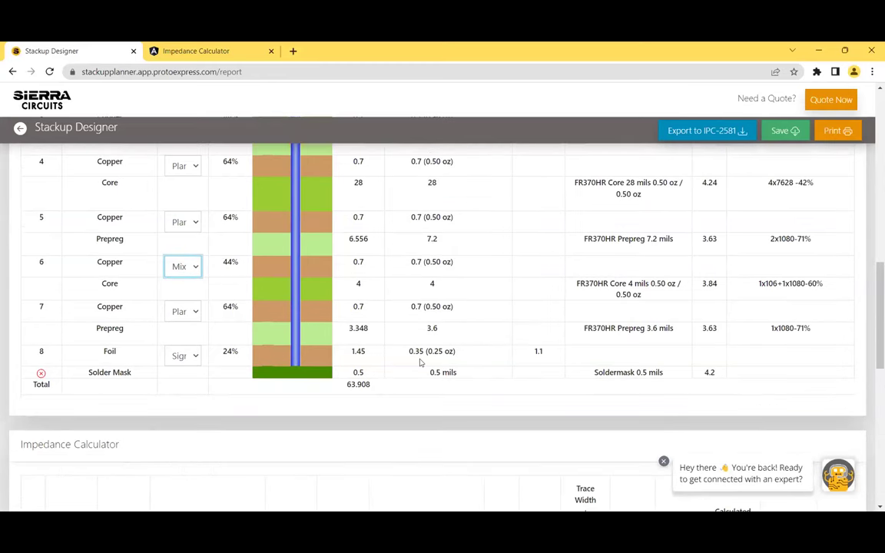
scroll(420, 363, "down", 3)
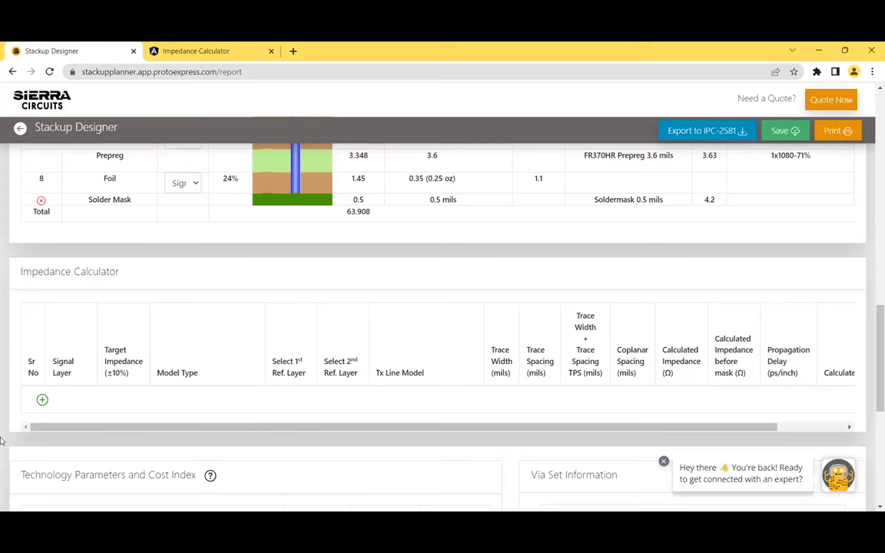
left_click(42, 401)
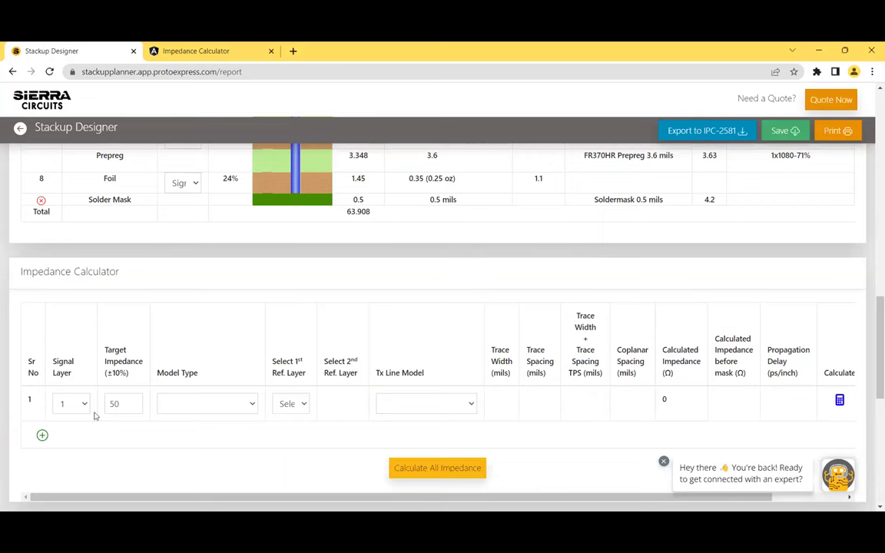
Remove the solder mask above layer 1 from the stackup
scroll(223, 367, "up", 3)
scroll(223, 368, "up", 4)
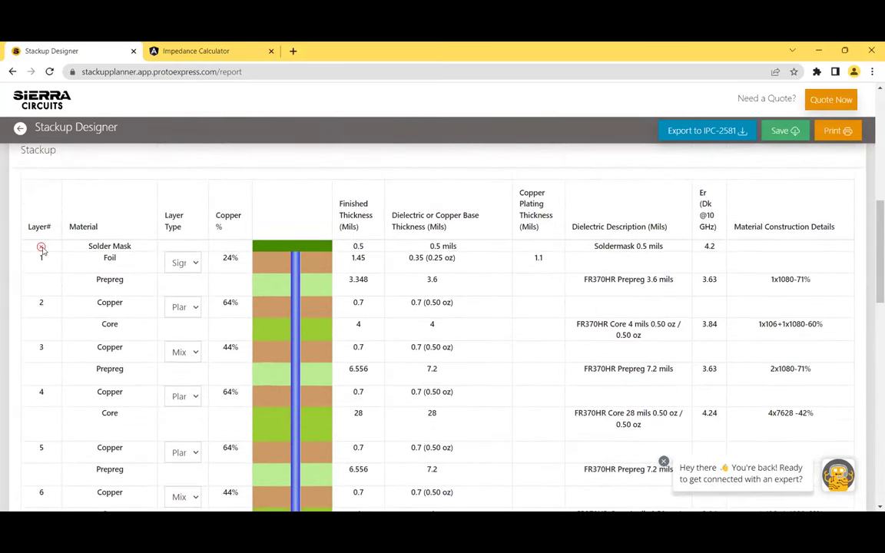
left_click(42, 248)
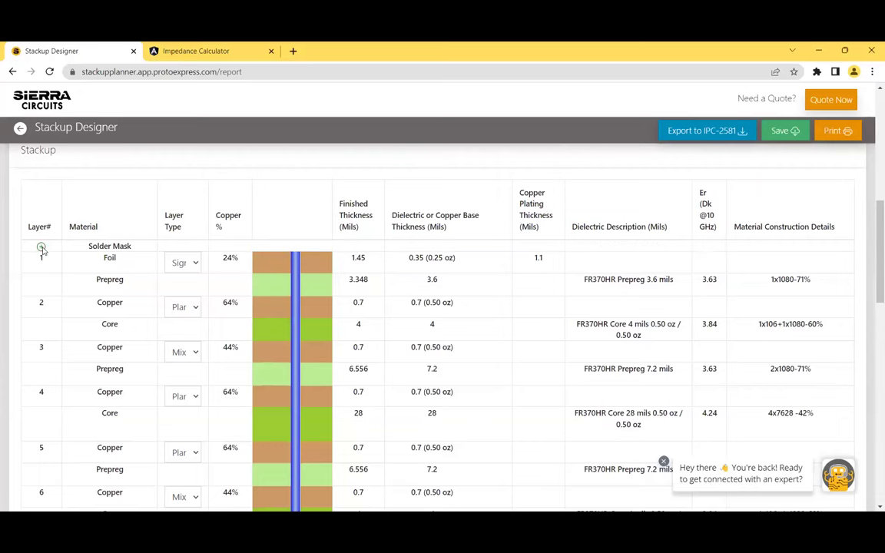
Configure the layer 1 impedance row as Single Ended with reference layer 2 and the Uncoated Microstrip Single Ended model
scroll(96, 322, "down", 3)
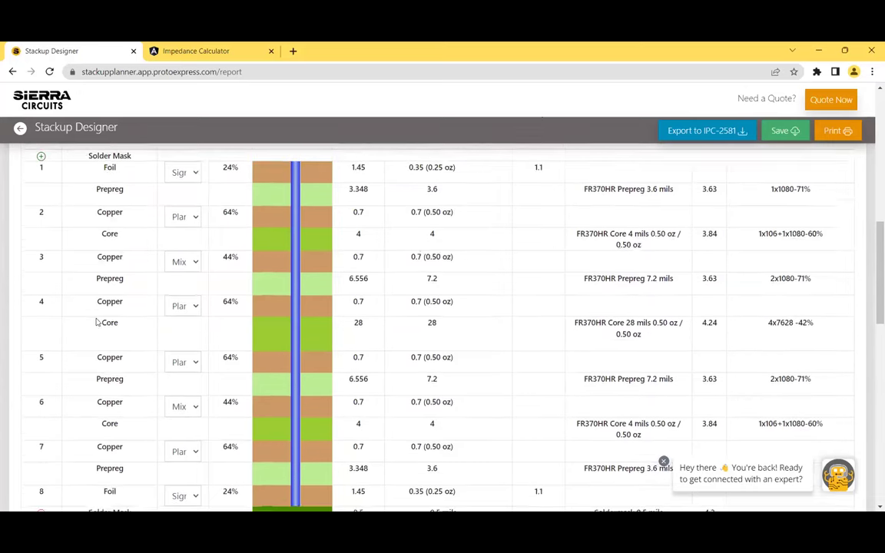
scroll(96, 322, "down", 4)
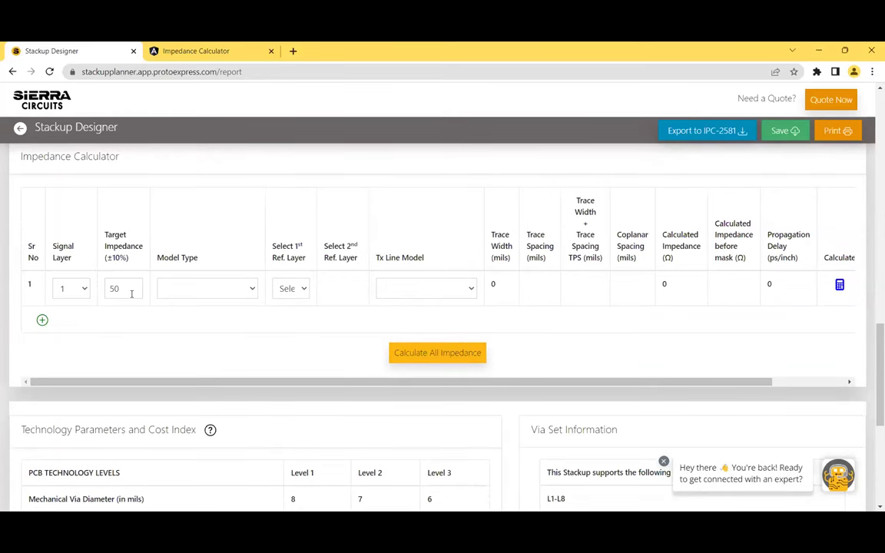
left_click(237, 291)
left_click(238, 305)
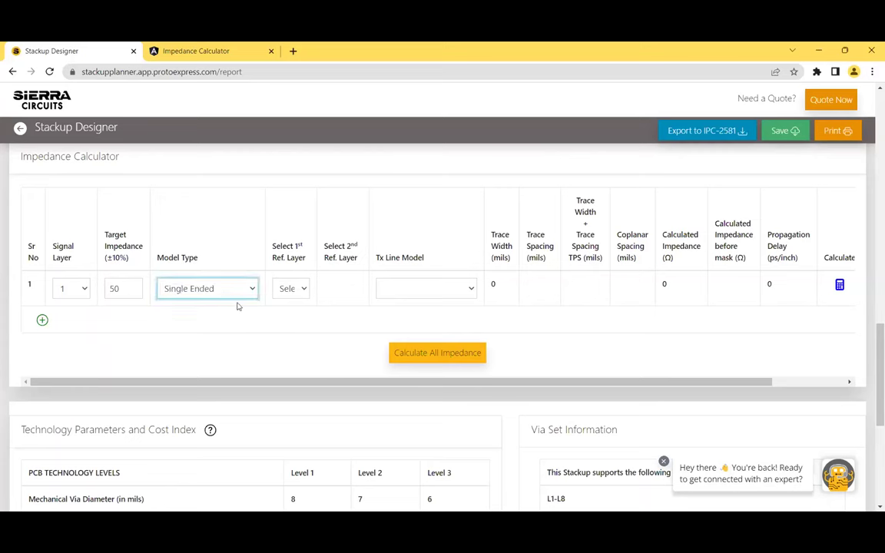
left_click(299, 296)
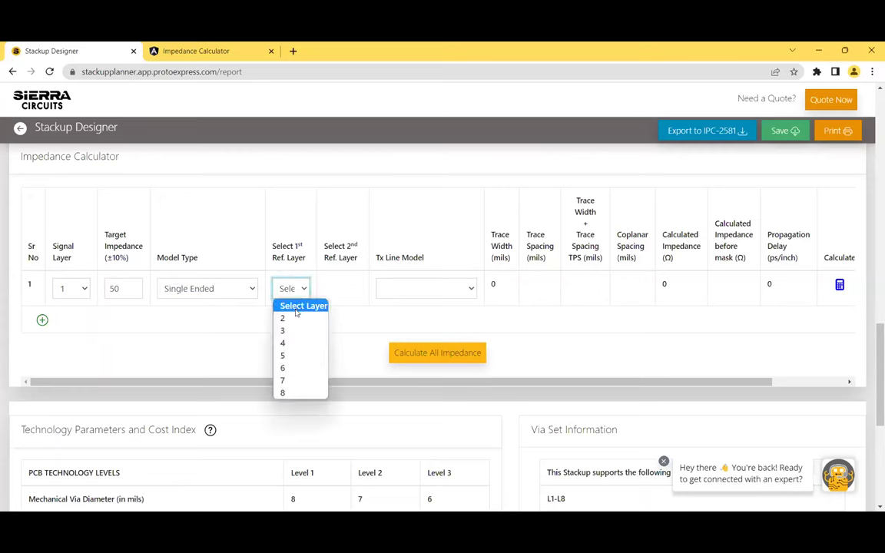
left_click(297, 319)
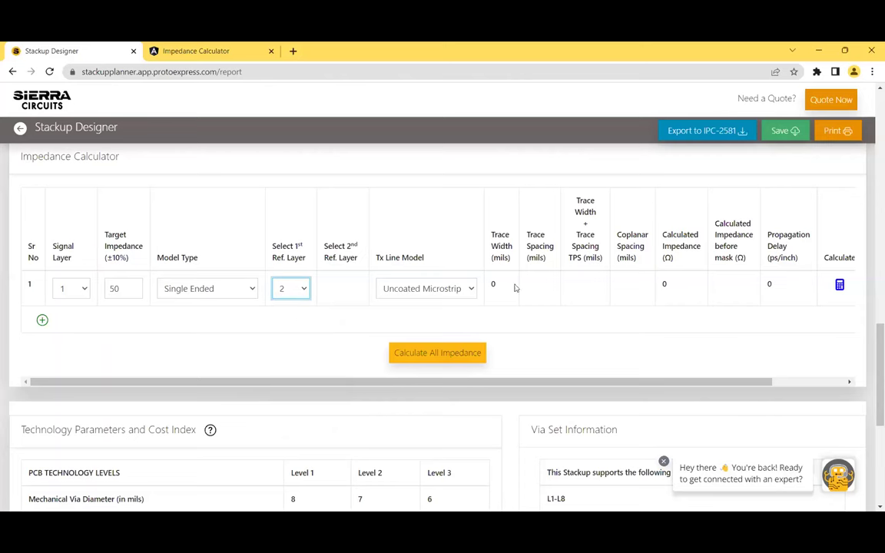
left_click(471, 290)
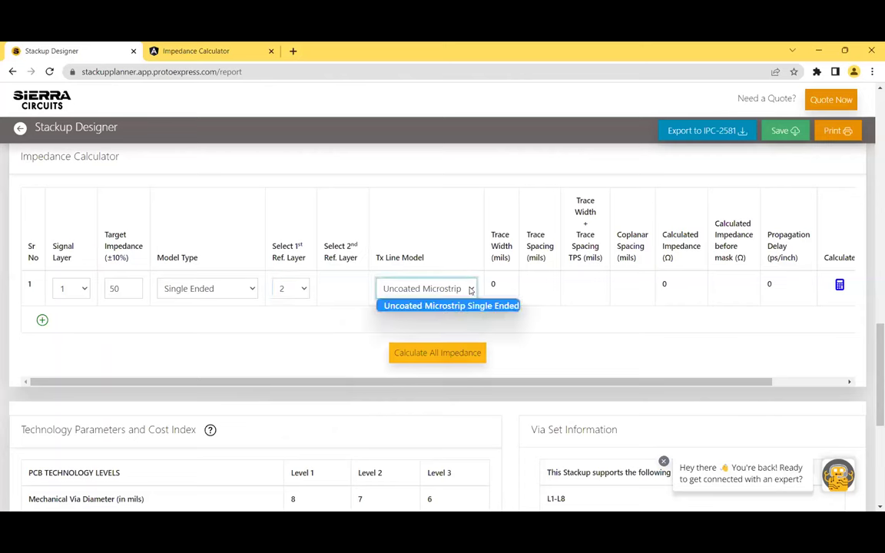
left_click(461, 306)
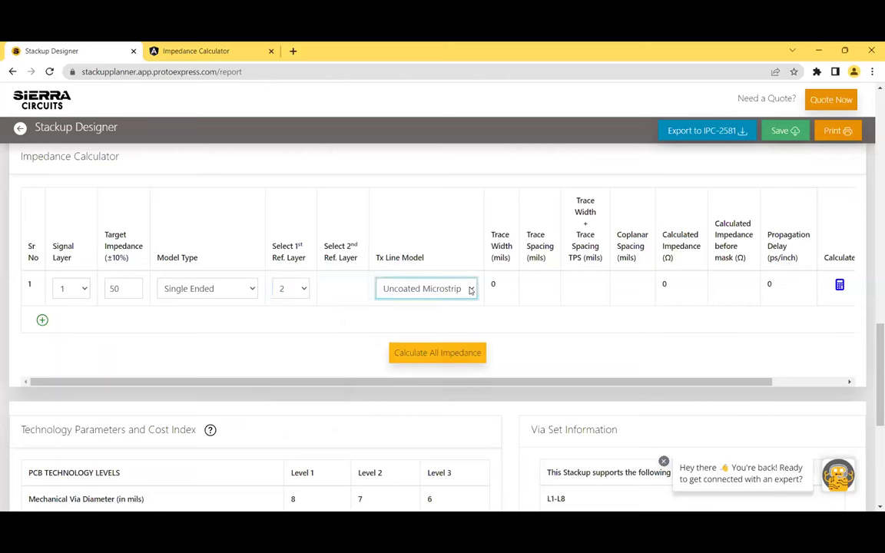
Add an impedance row for signal layer 3 as Single Ended, with reference layers 2 and 4 and the Stripline Single Ended model
left_click(45, 322)
left_click(80, 325)
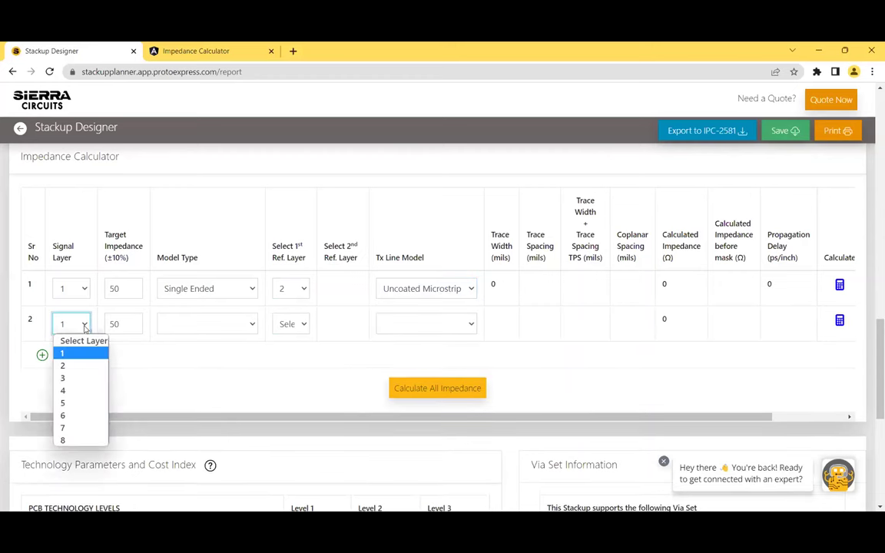
left_click(84, 378)
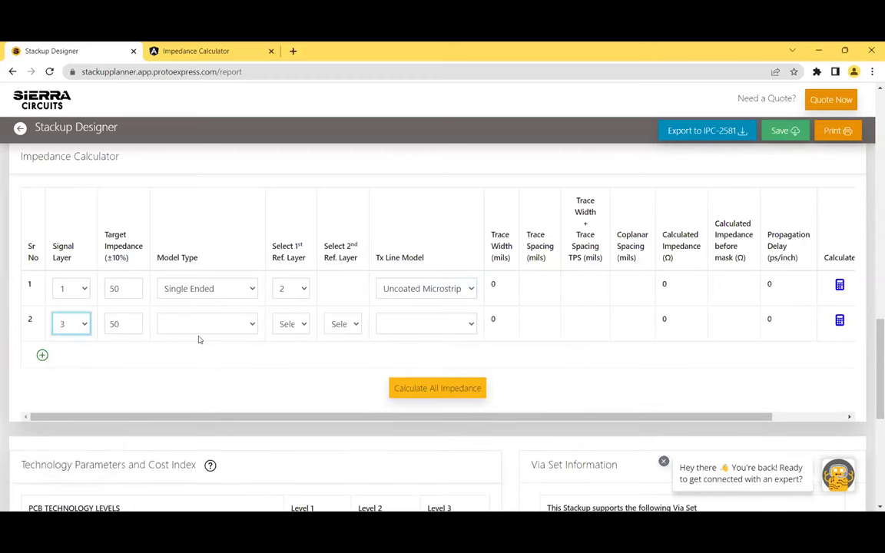
left_click(238, 328)
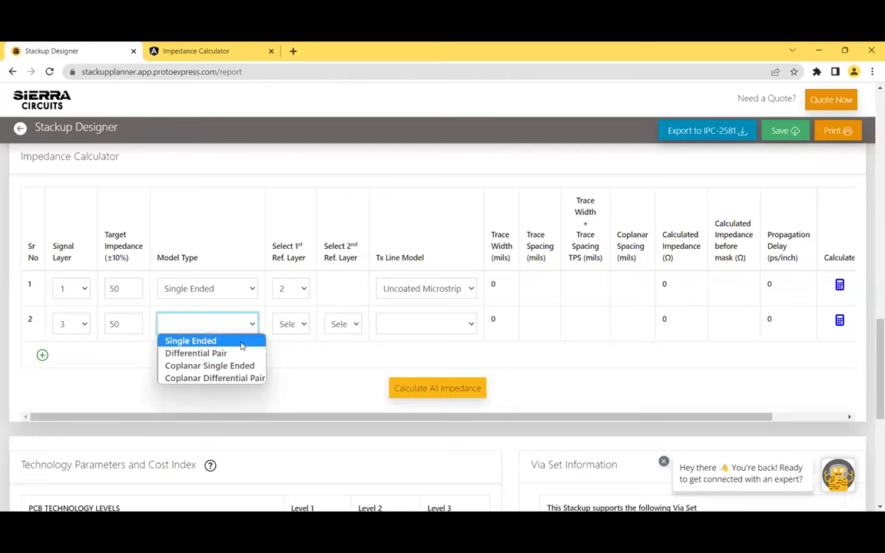
left_click(241, 341)
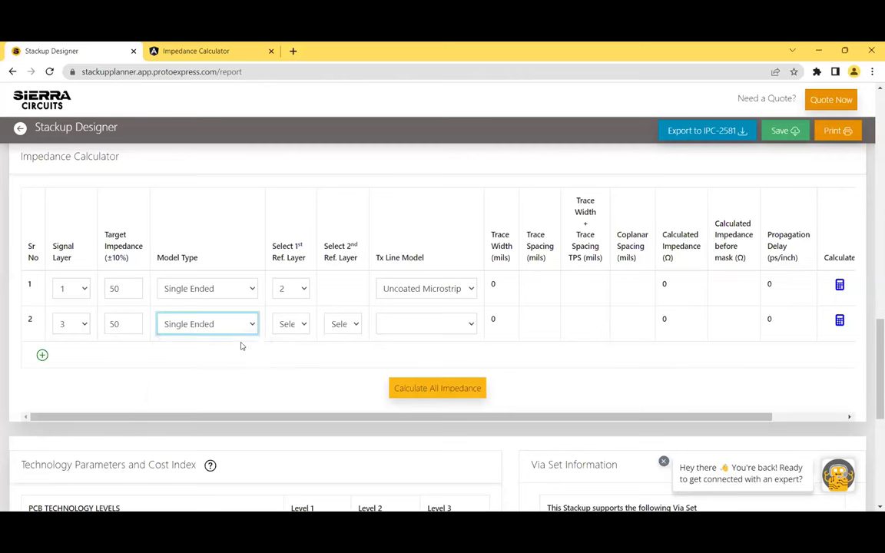
left_click(295, 323)
left_click(294, 366)
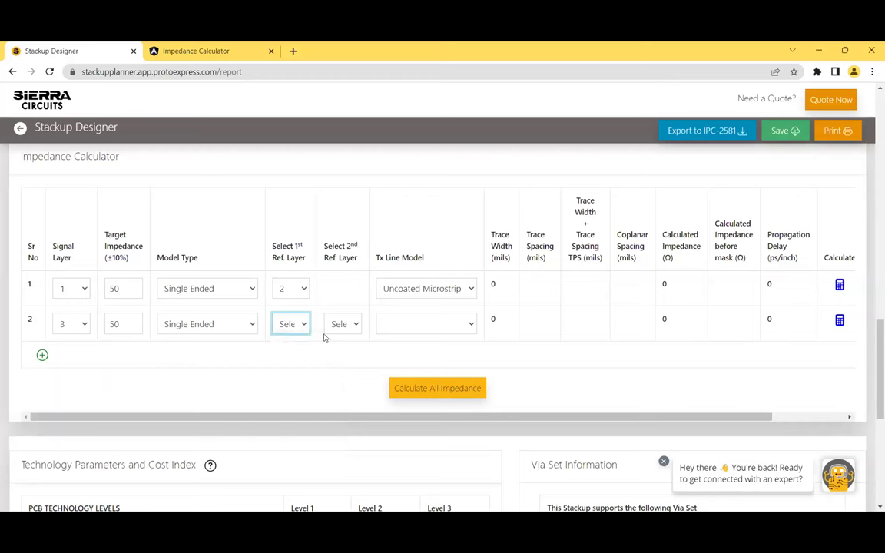
left_click(341, 323)
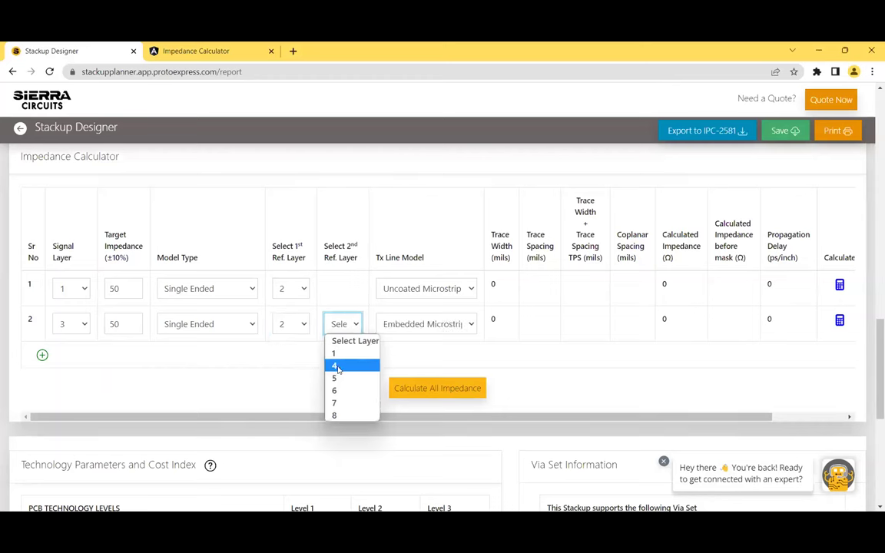
left_click(336, 366)
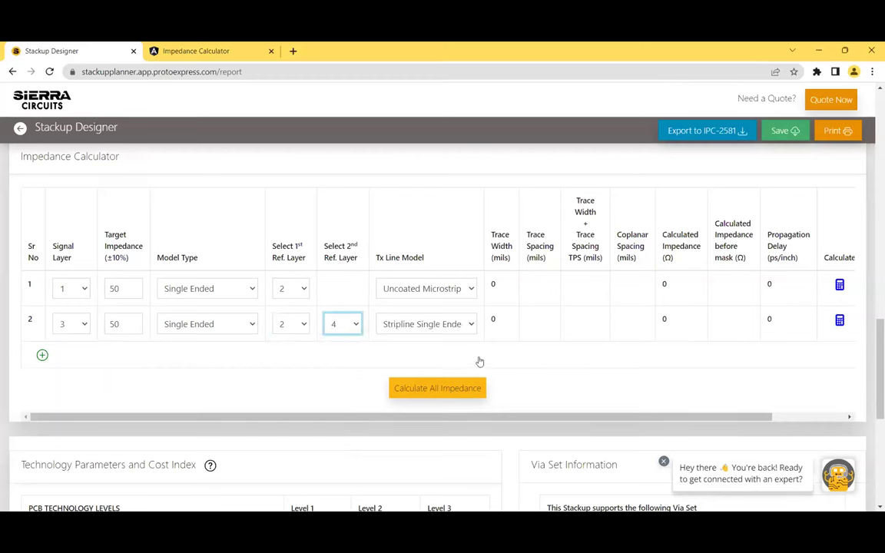
left_click(471, 325)
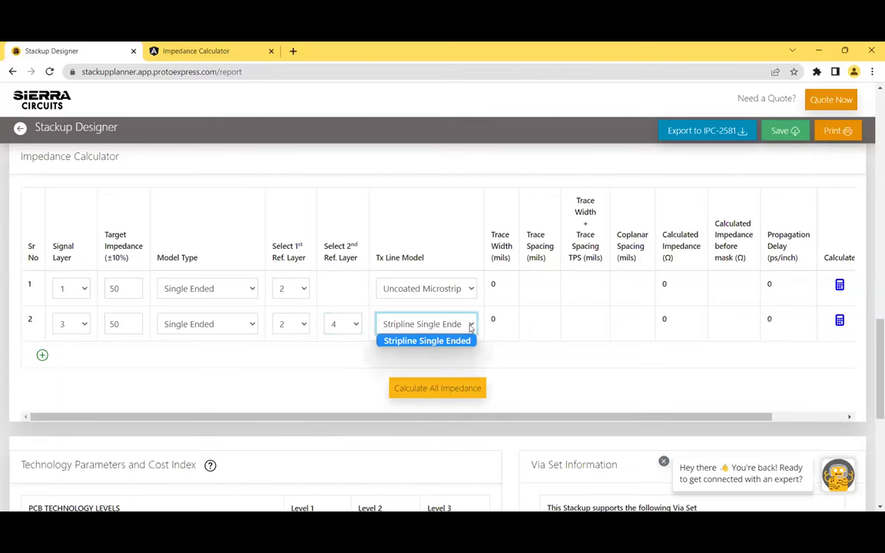
left_click(463, 340)
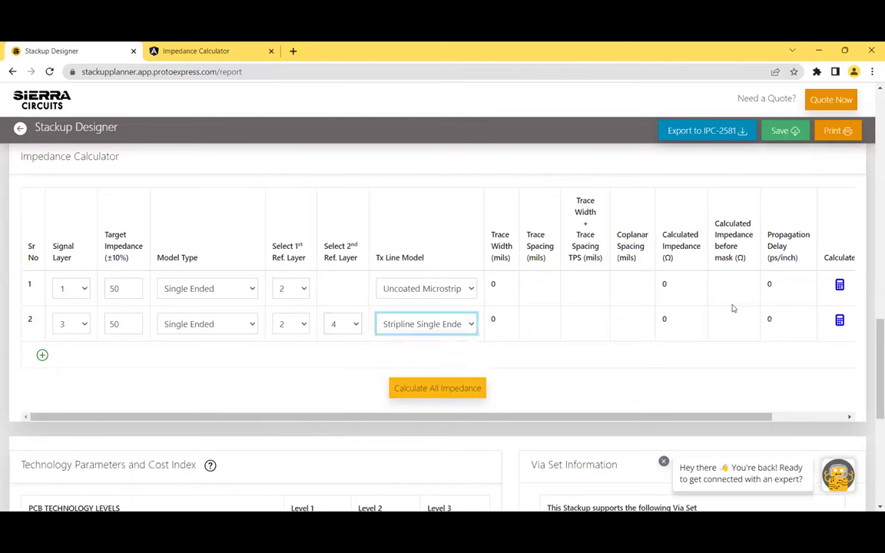
Calculate all impedances and open the detailed view of the layer 1 microstrip result
left_click(444, 390)
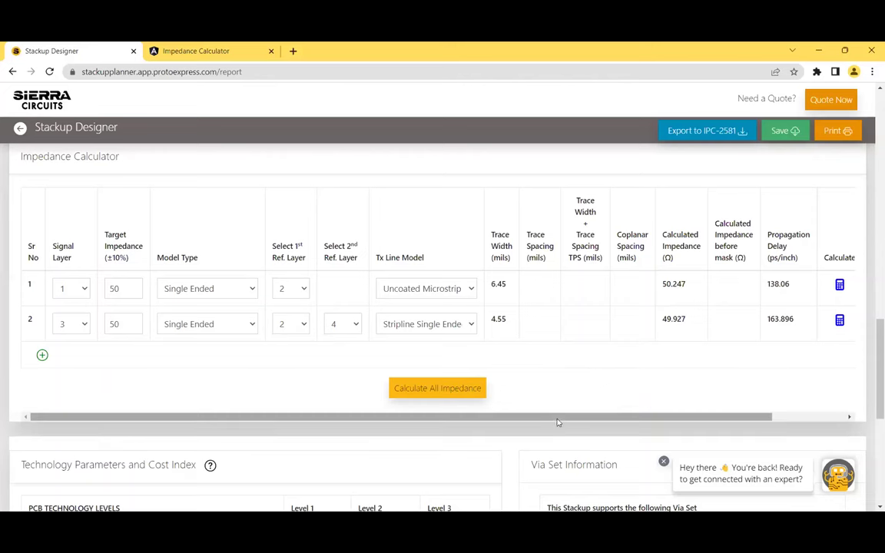
left_click_drag(571, 417, 643, 415)
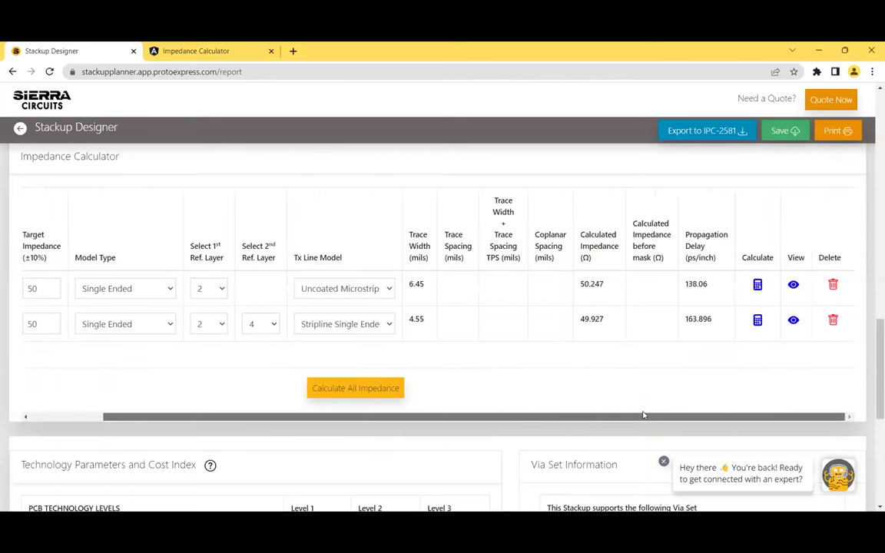
left_click(794, 286)
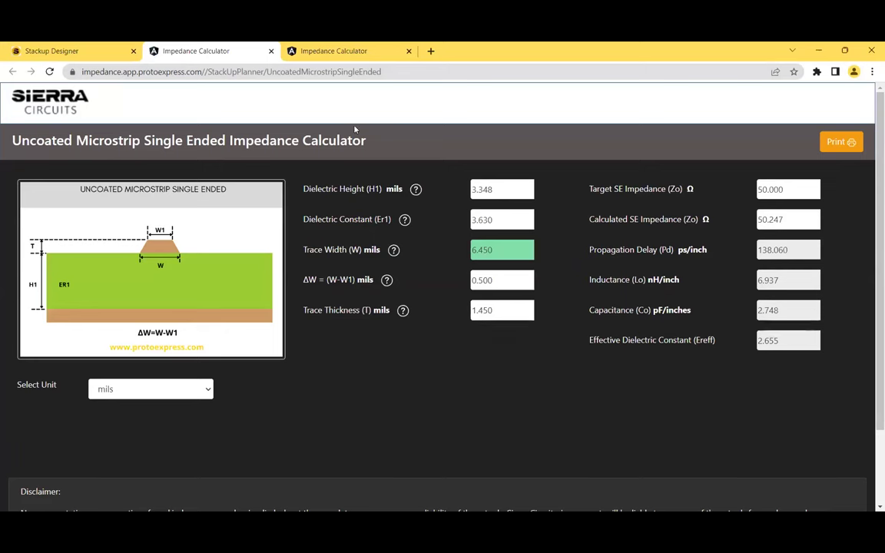
Return to the stackup report, save the stackup and export it to IPC-2581
left_click(89, 56)
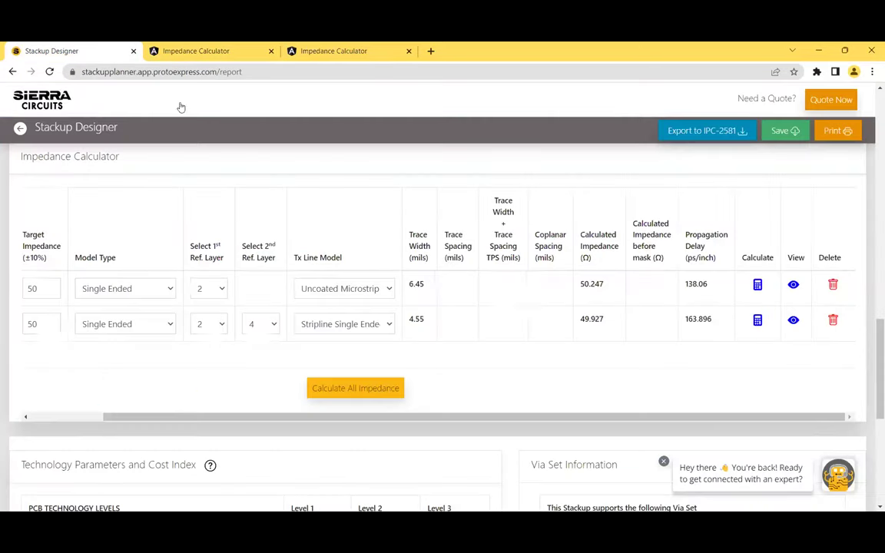
scroll(543, 311, "down", 3)
scroll(542, 310, "down", 4)
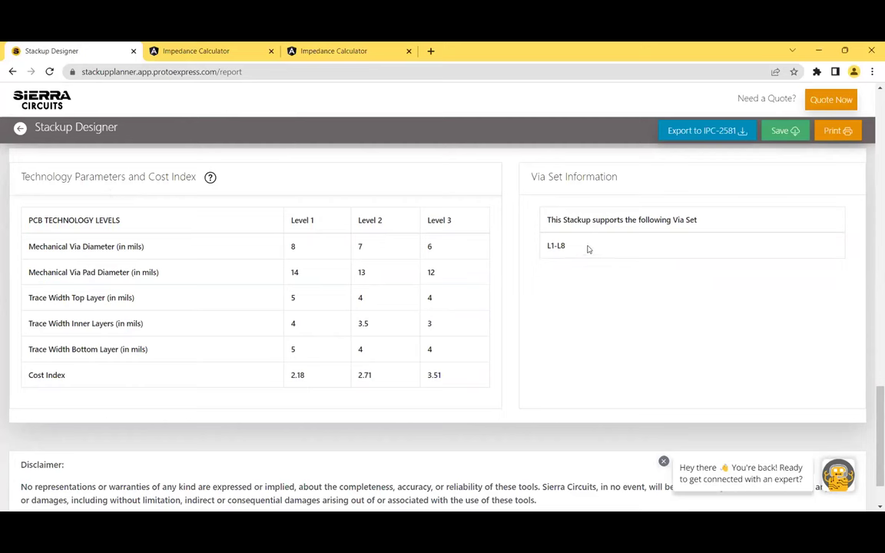
left_click(782, 132)
left_click(703, 134)
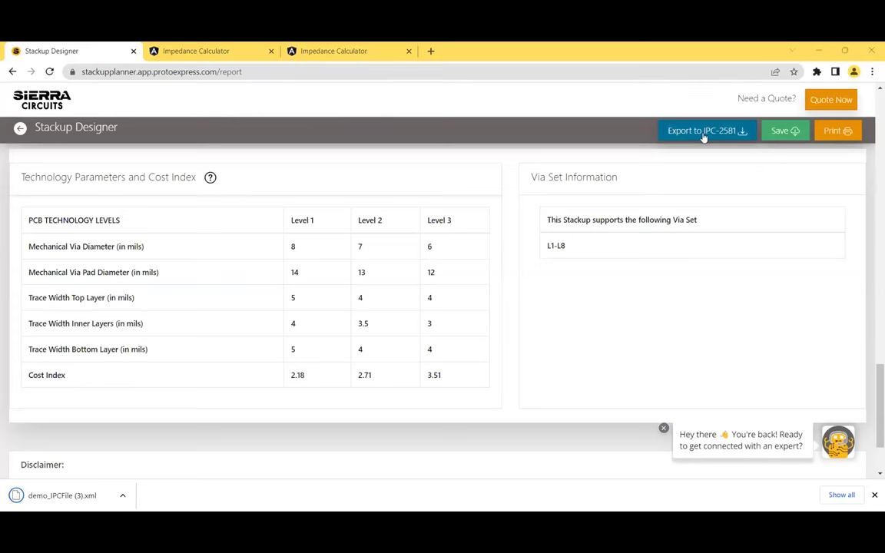
Go back to the board setup and enter project name demo, revision number 1 and a PCB size of 2 x 2 inches
scroll(703, 137, "up", 5)
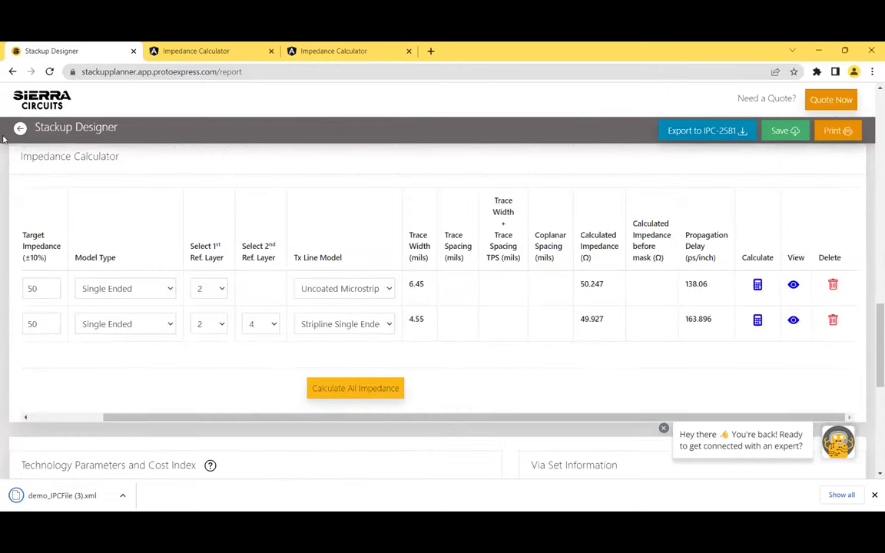
left_click(20, 130)
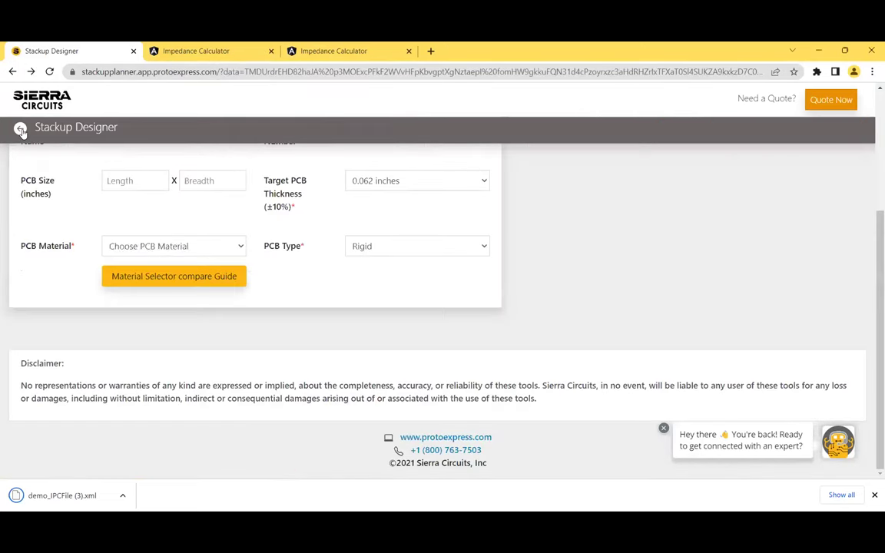
scroll(427, 284, "up", 2)
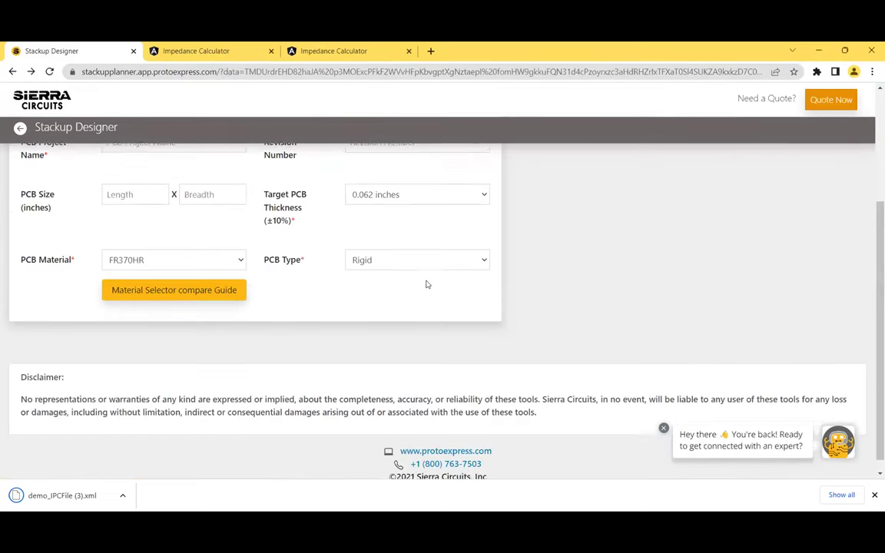
left_click(157, 244)
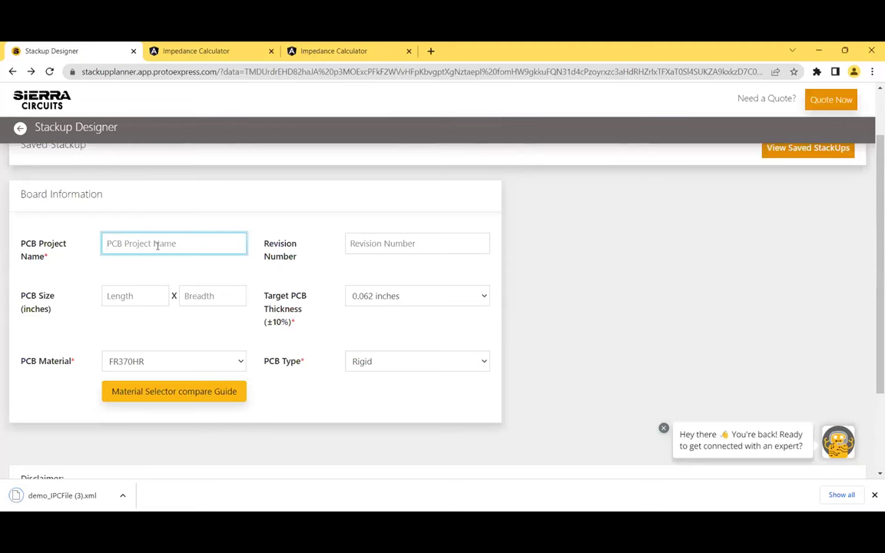
type("demo")
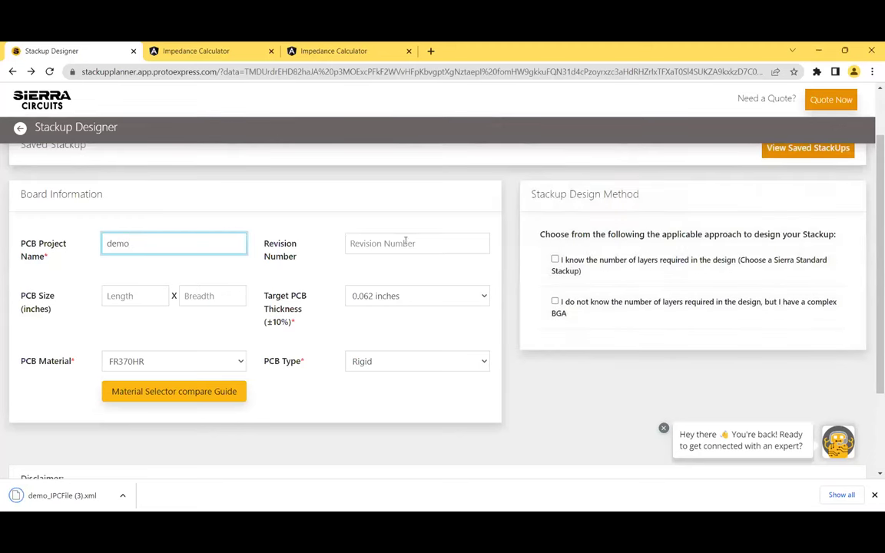
left_click(404, 242)
type("1")
left_click(112, 298)
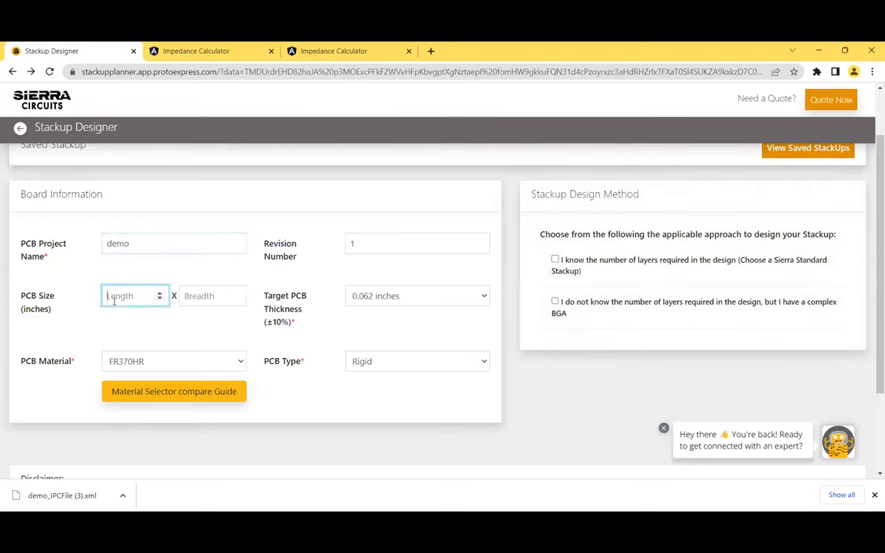
type("2")
left_click(200, 297)
type("2")
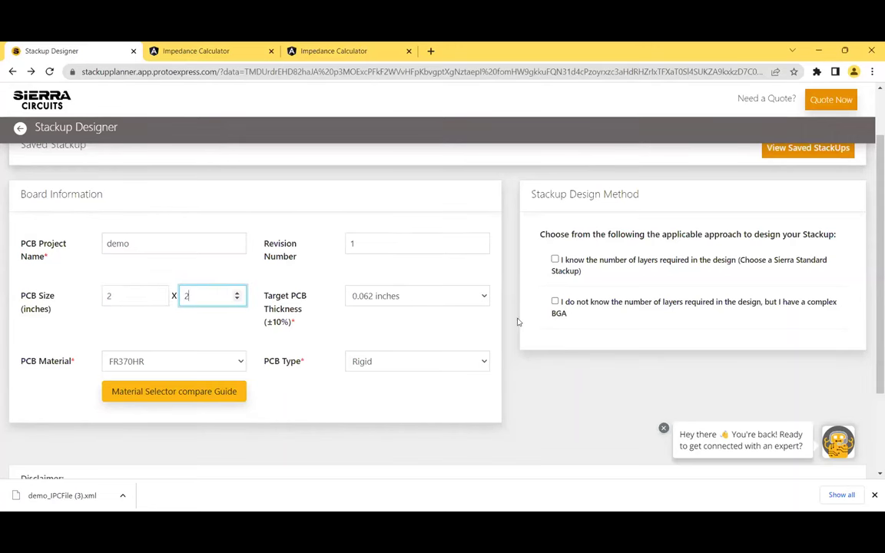
Choose the design method for an unknown layer count with a complex BGA, and enter 25 pins in both the X1 and Y1 directions
left_click(554, 302)
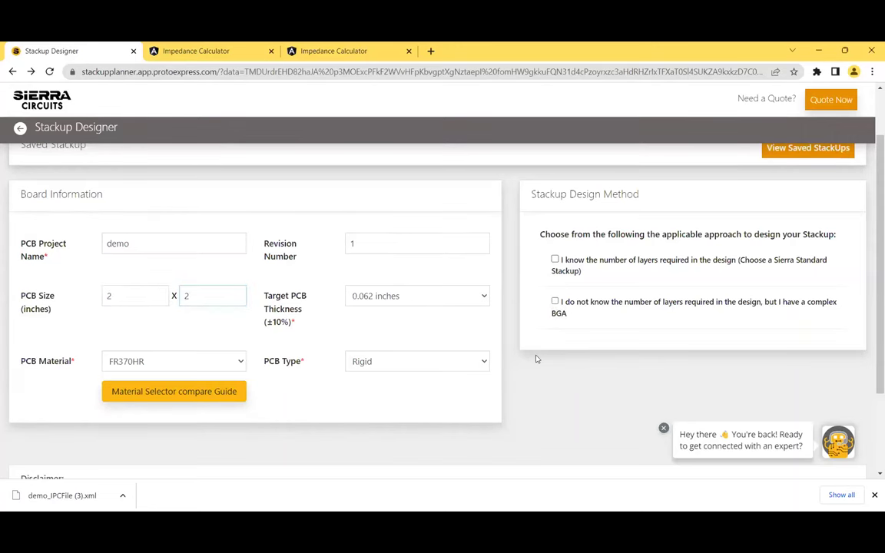
scroll(537, 359, "down", 4)
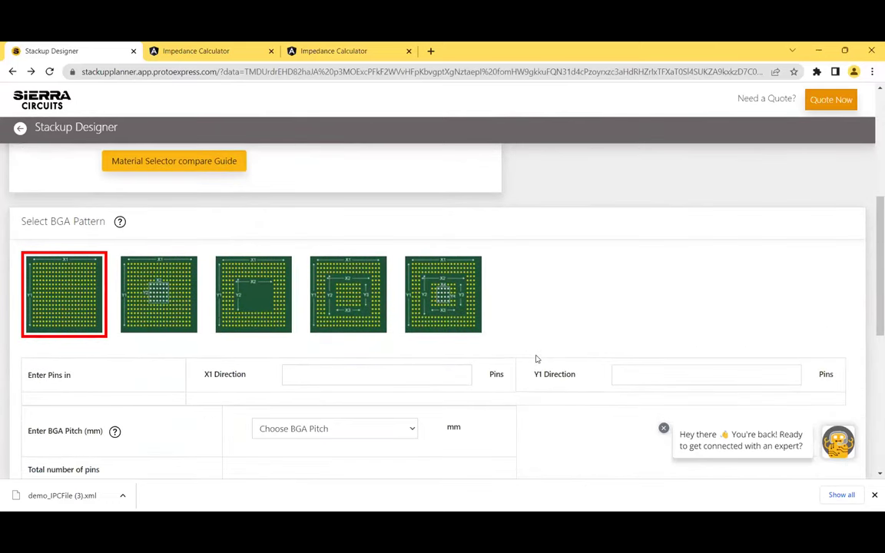
scroll(536, 359, "down", 1)
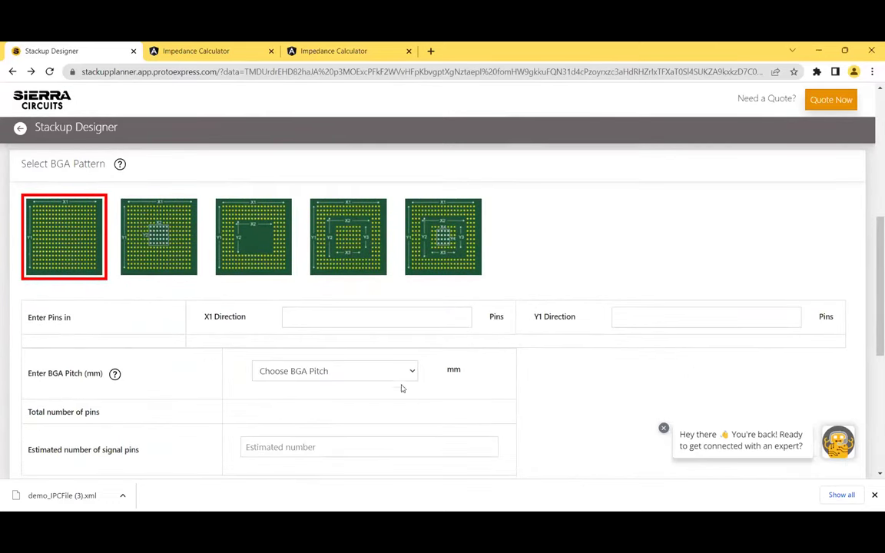
left_click(338, 320)
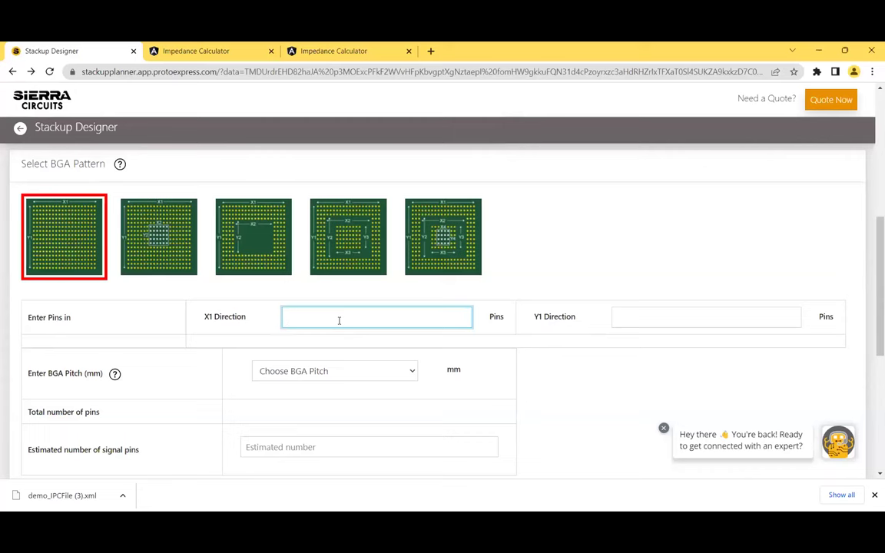
type("25")
left_click(621, 315)
type("25")
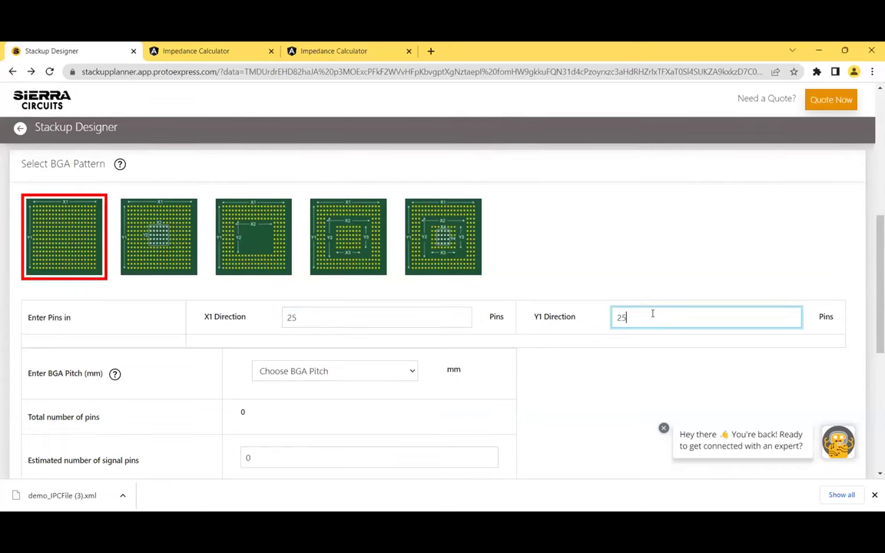
Set the BGA pitch to 0.80 mm
scroll(570, 360, "down", 3)
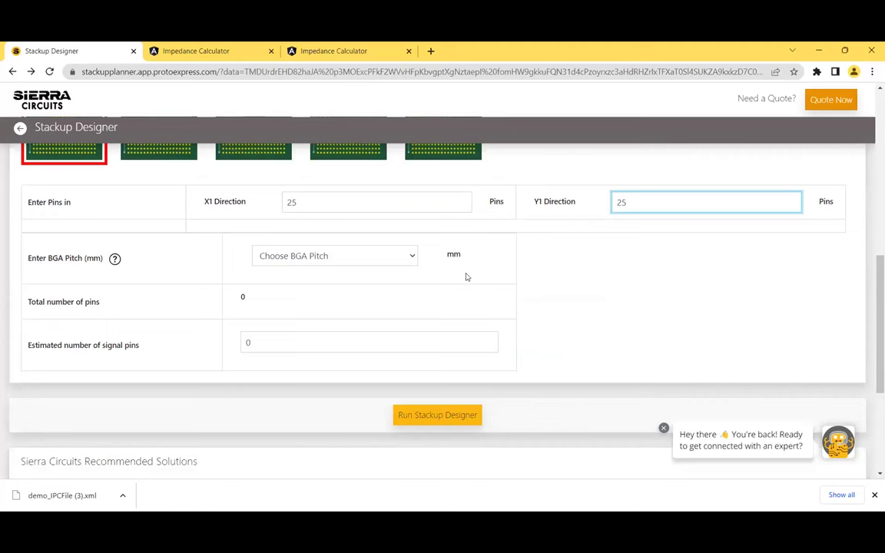
left_click(361, 256)
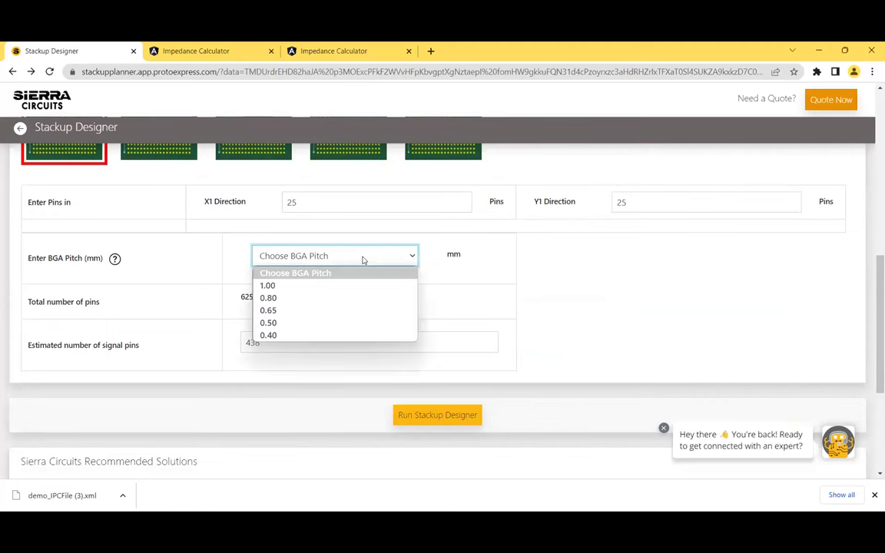
left_click(356, 299)
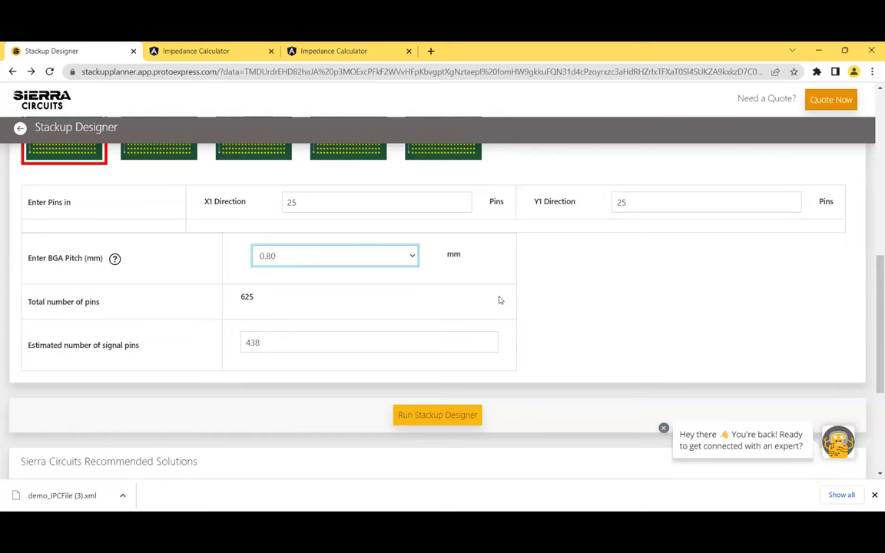
Run the Stackup Designer for the BGA board and review the recommended stackup solutions
scroll(568, 306, "up", 1)
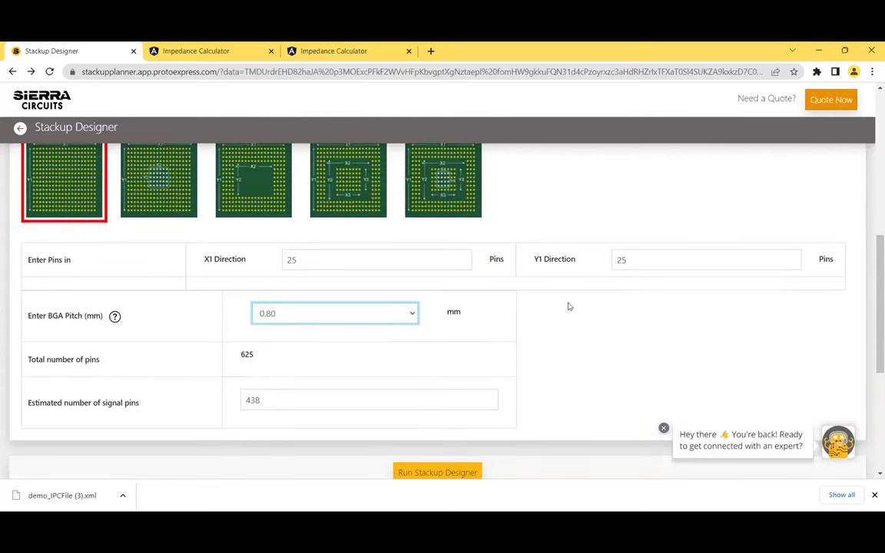
scroll(569, 306, "up", 1)
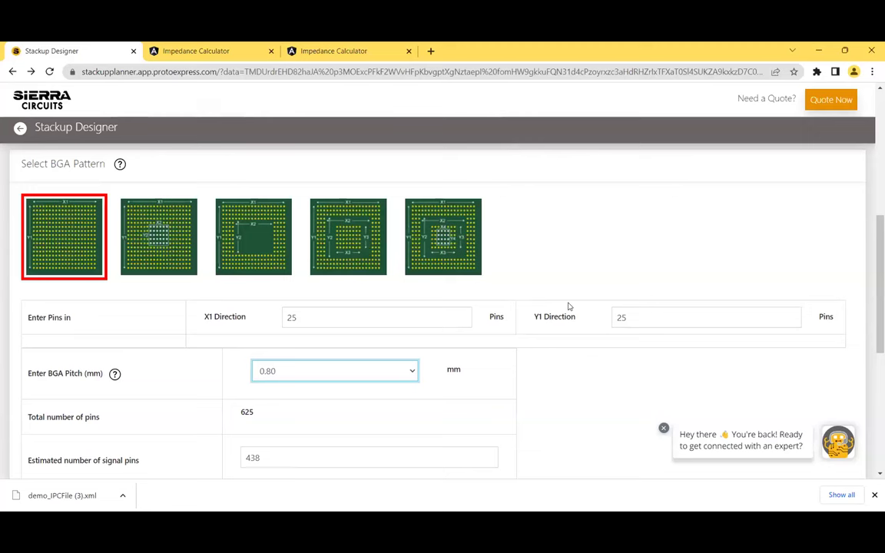
scroll(568, 307, "down", 2)
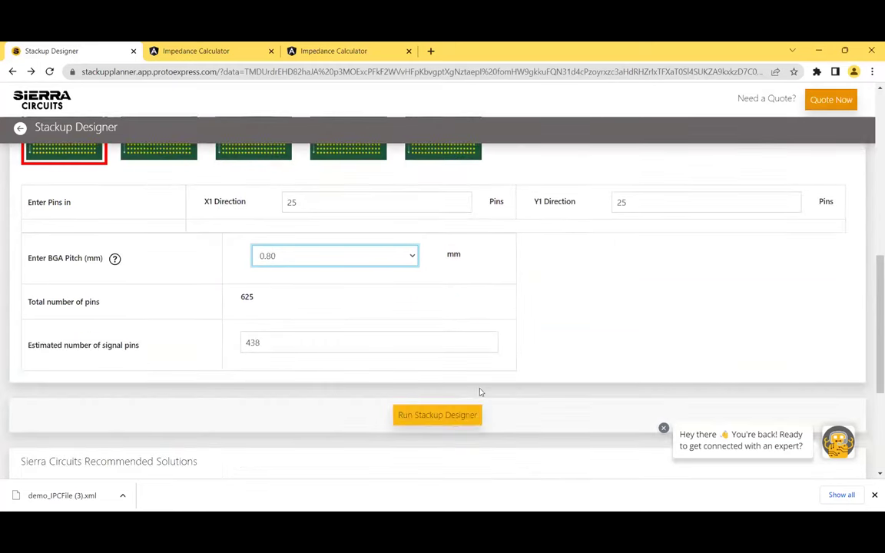
left_click(582, 329)
scroll(602, 314, "down", 2)
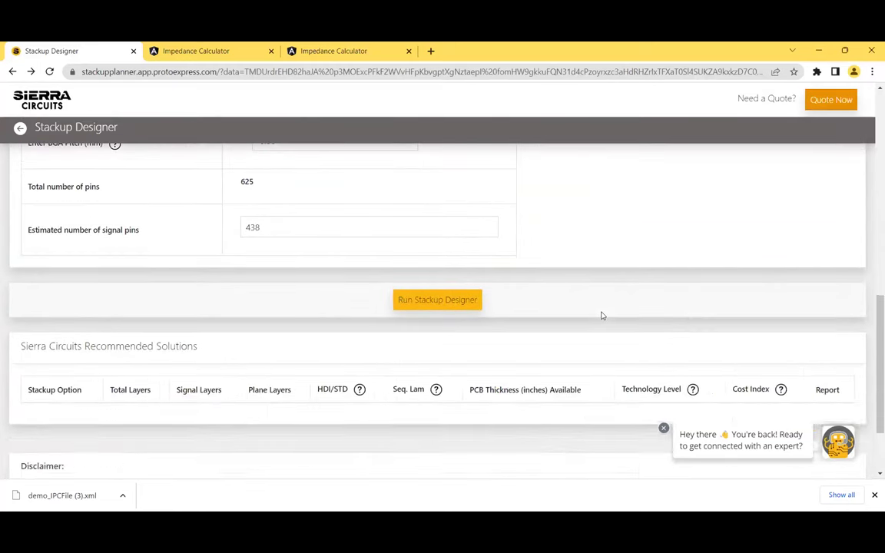
scroll(602, 314, "down", 2)
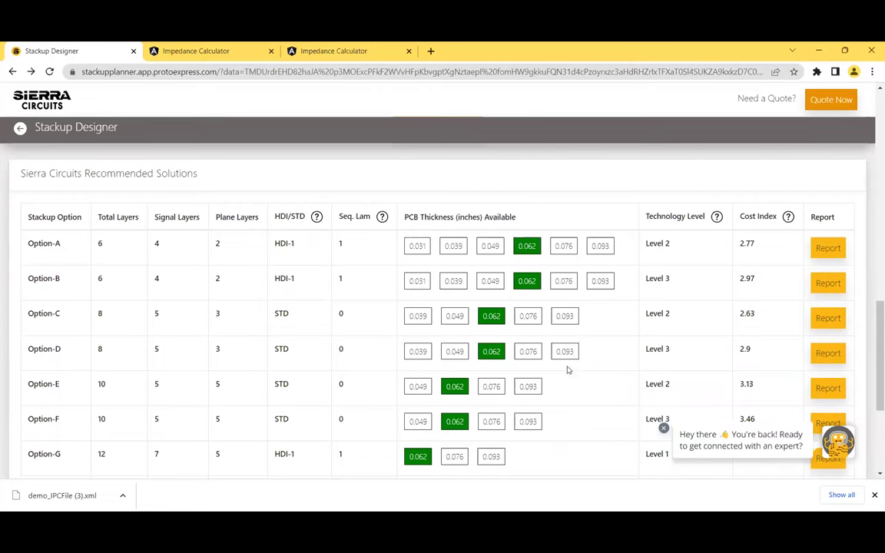
Show the saved stackups and look through the list
scroll(628, 310, "up", 8)
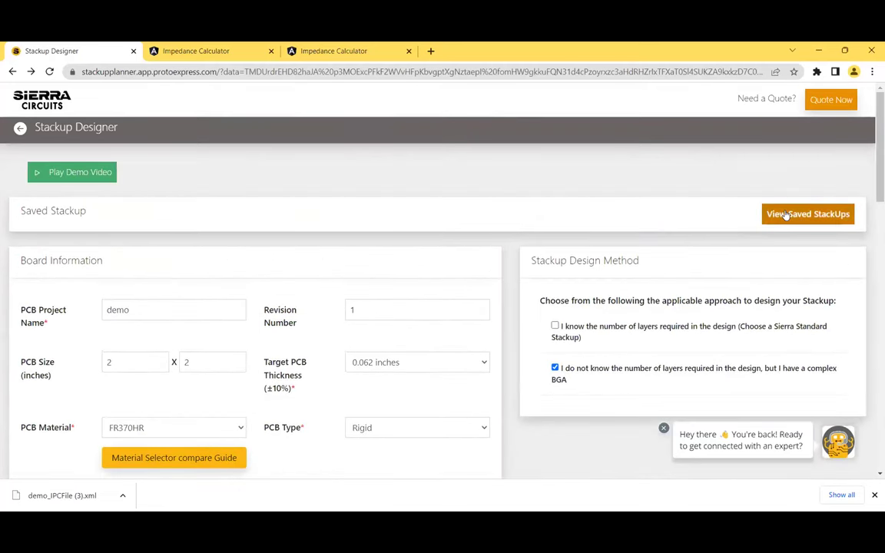
left_click(786, 215)
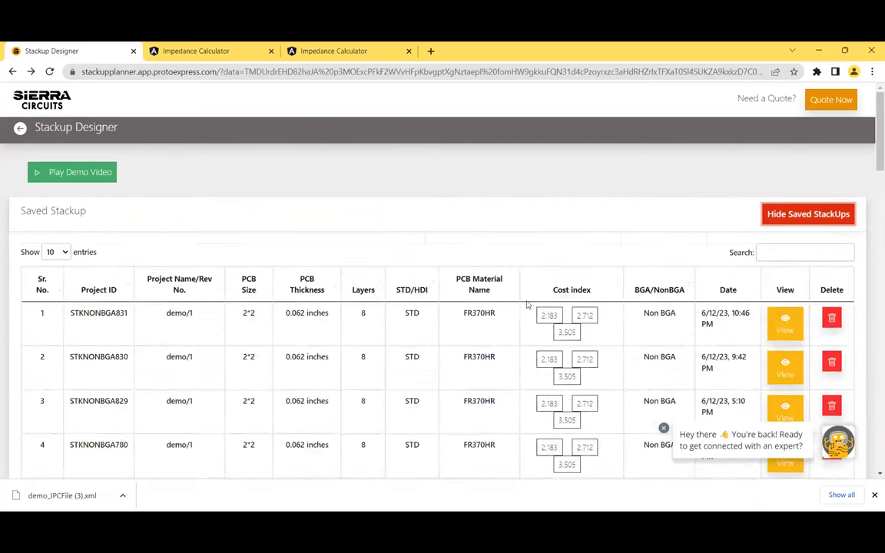
scroll(524, 304, "down", 2)
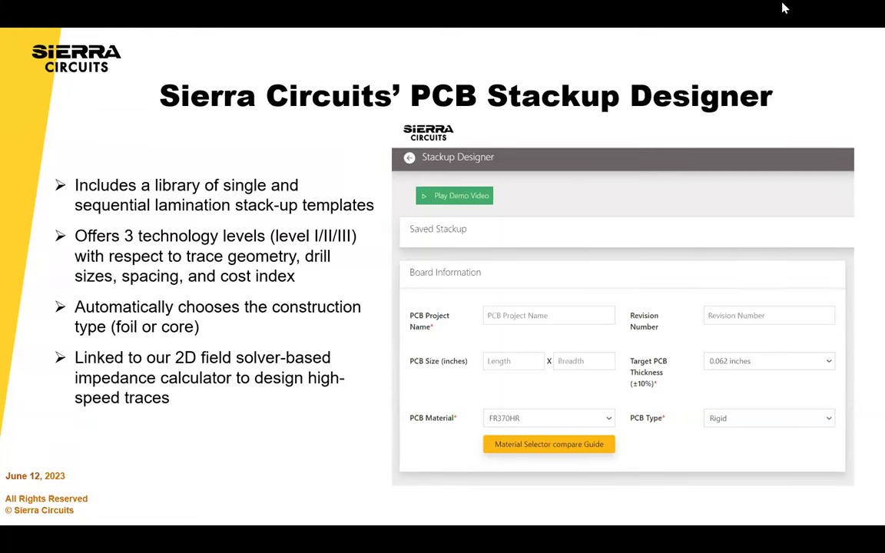
key("Right")
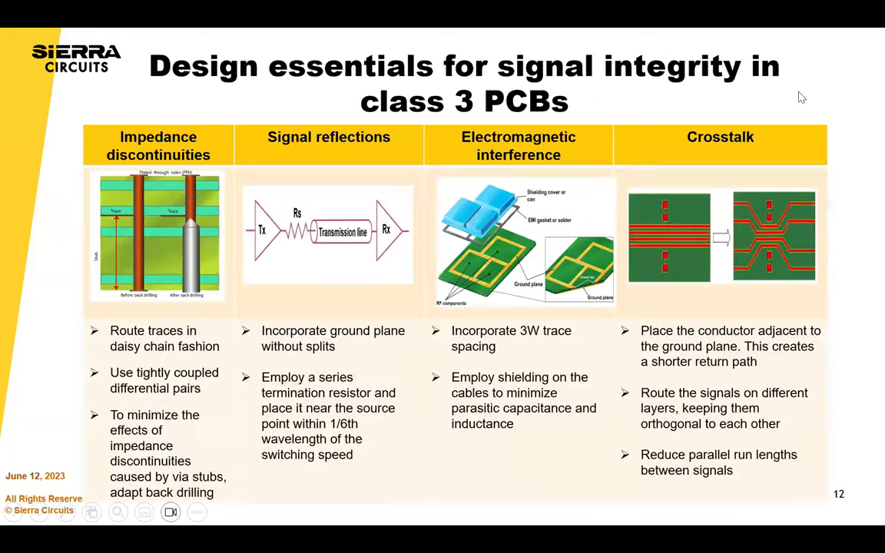
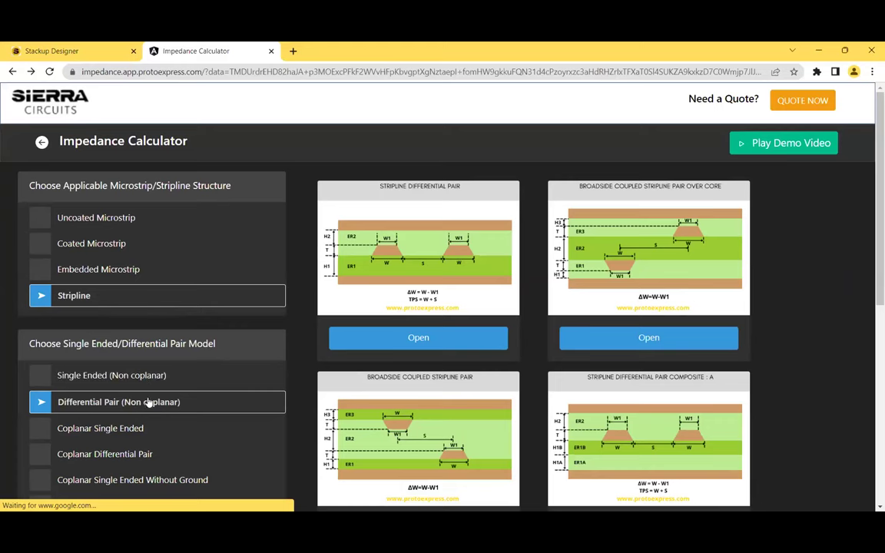
Review the non-coplanar stripline differential pair models in the Impedance Calculator and open the Stripline Differential Pair calculator
scroll(152, 422, "down", 2)
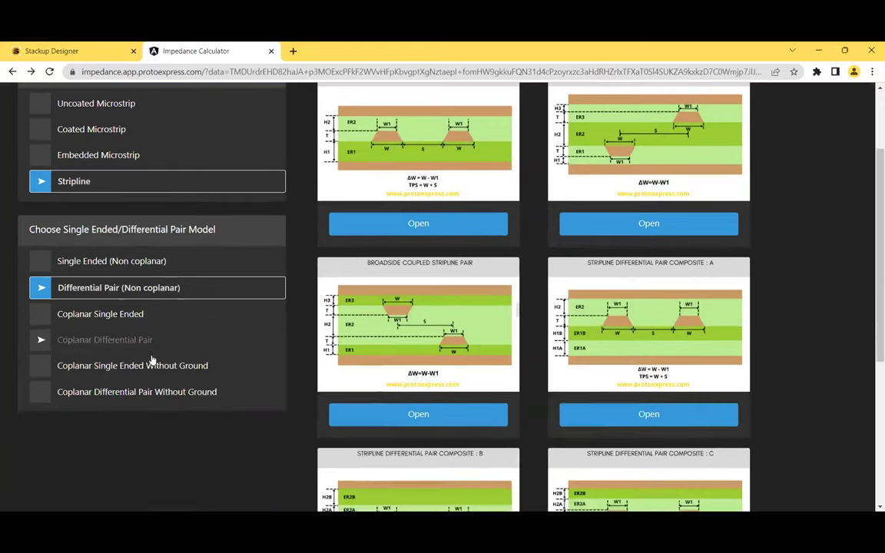
scroll(194, 318, "up", 2)
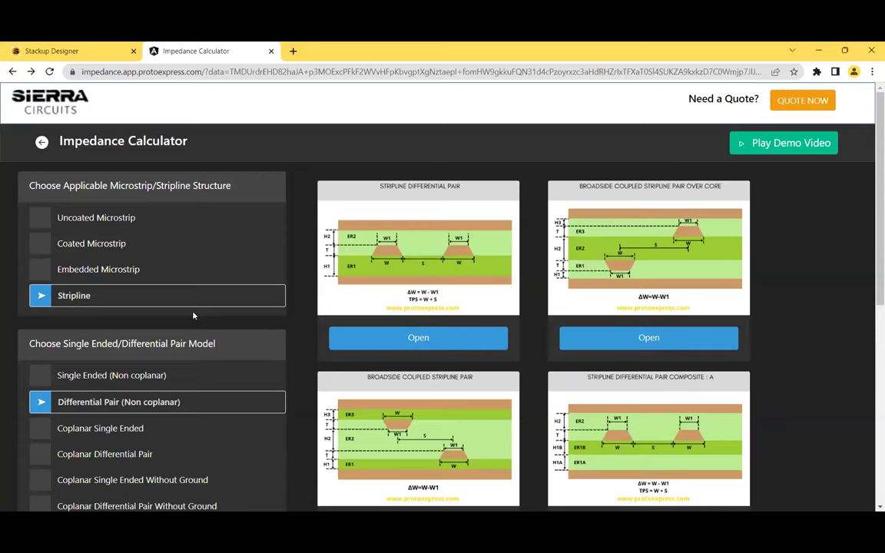
scroll(194, 314, "down", 1)
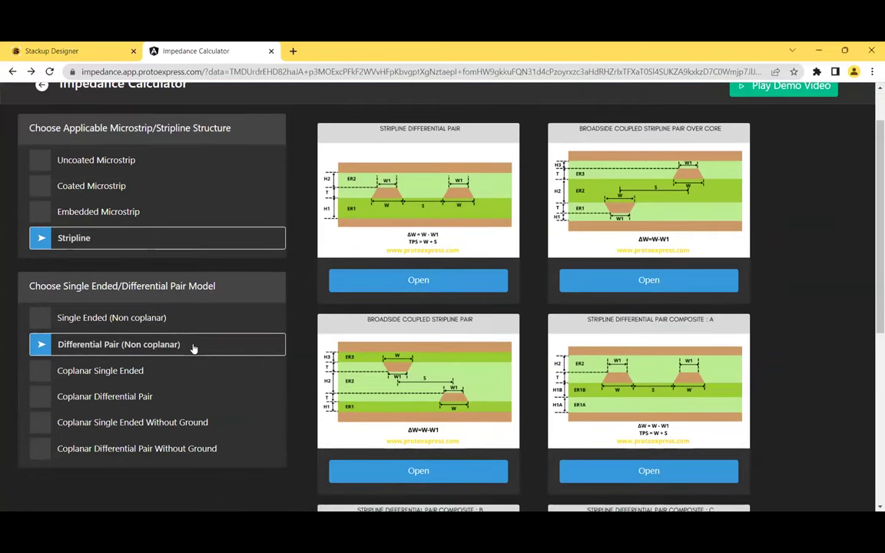
left_click(428, 286)
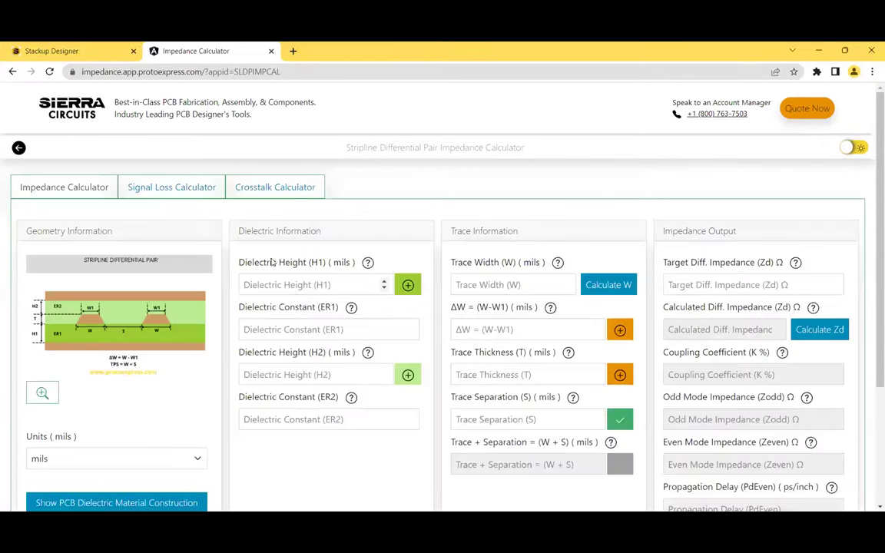
Choose mils as the units for the stripline differential pair geometry
scroll(269, 261, "down", 1)
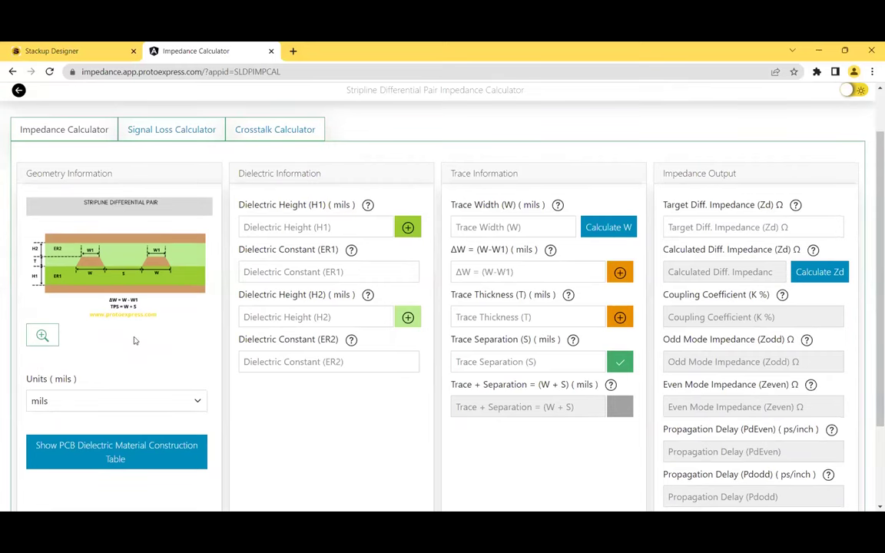
scroll(132, 336, "down", 1)
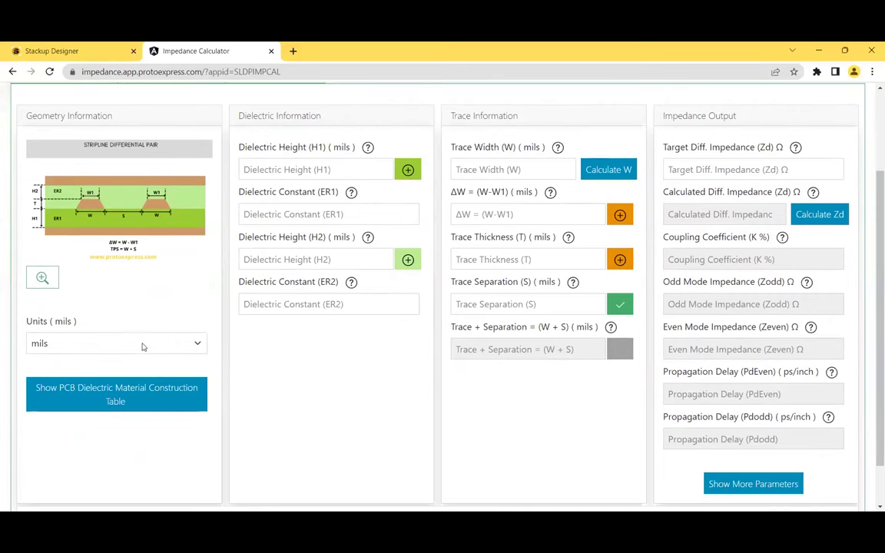
left_click(185, 350)
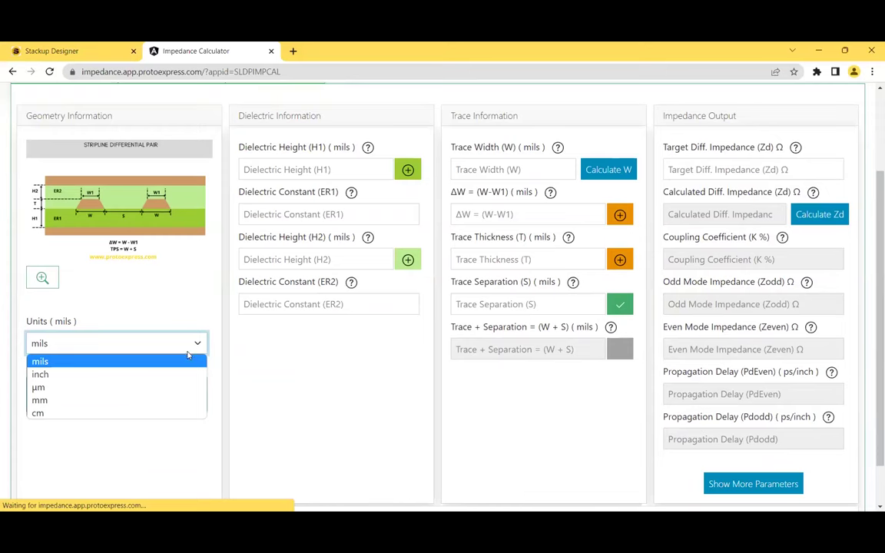
left_click(189, 362)
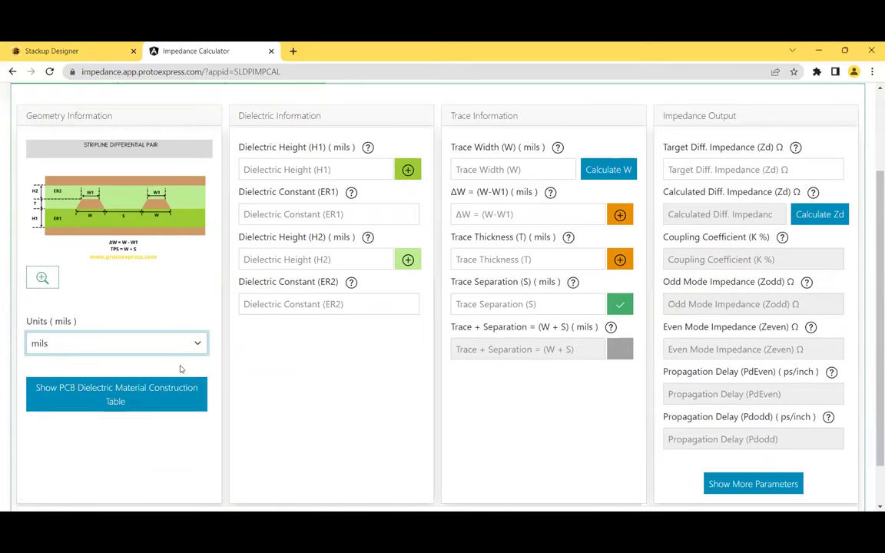
scroll(295, 372, "up", 2)
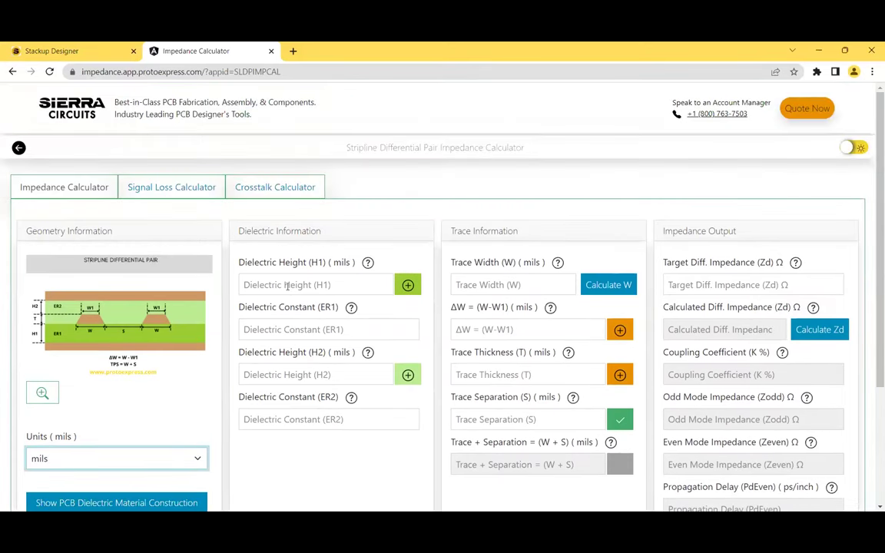
Set the dielectric height H1 to 4 mils and the dielectric constant ER1 to 3.84
scroll(285, 270, "down", 1)
left_click(285, 226)
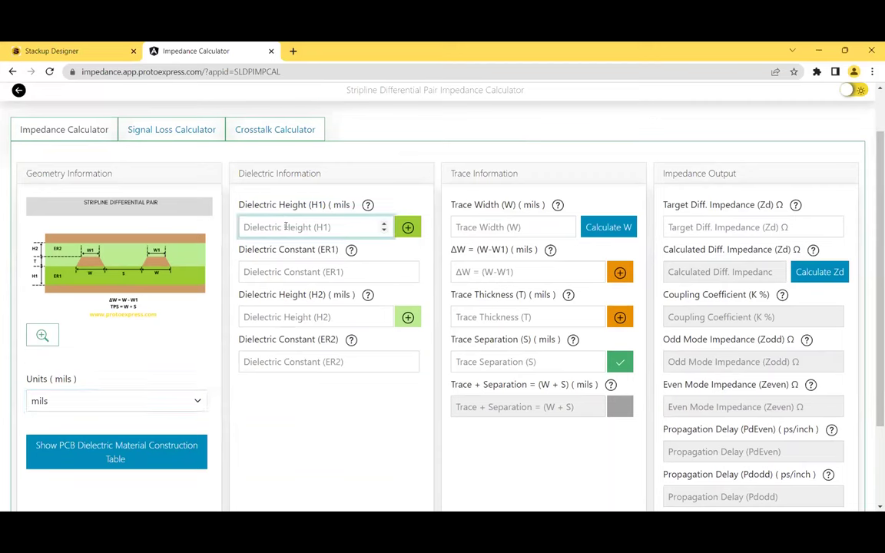
type("4")
left_click(280, 270)
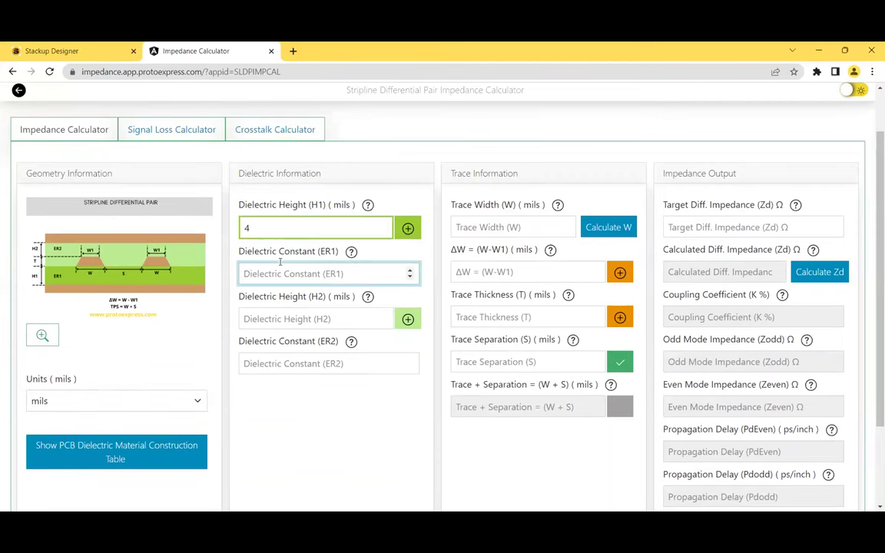
type("3")
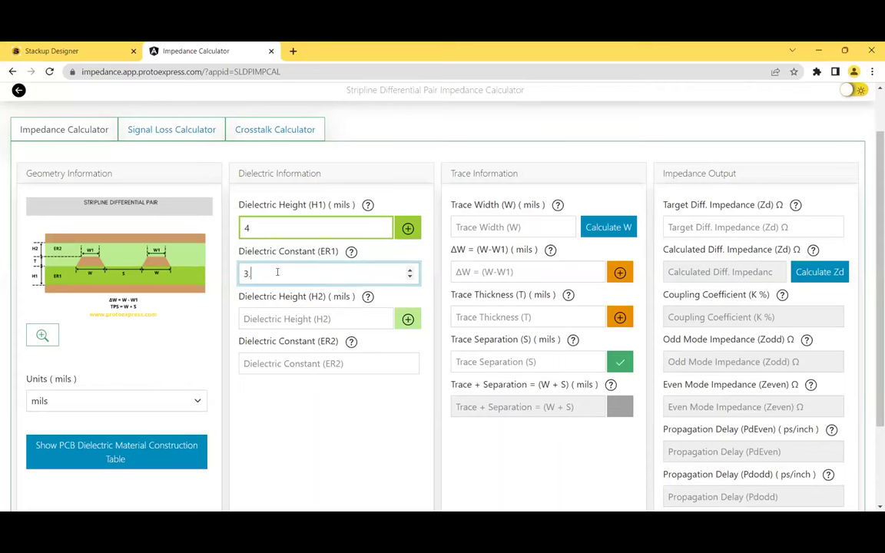
type(".84")
Set the dielectric height H2 to 6.416 mils and the dielectric constant ER2 to 3.63
left_click(271, 321)
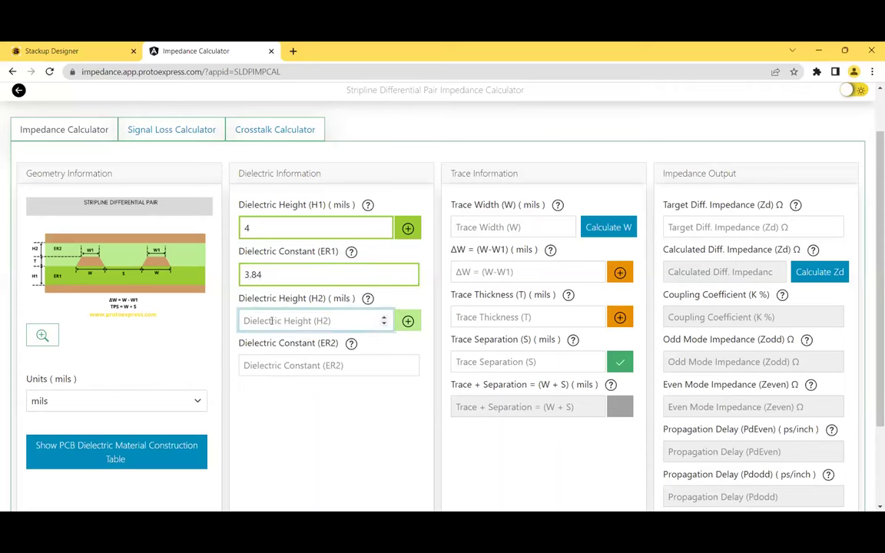
type("6.4")
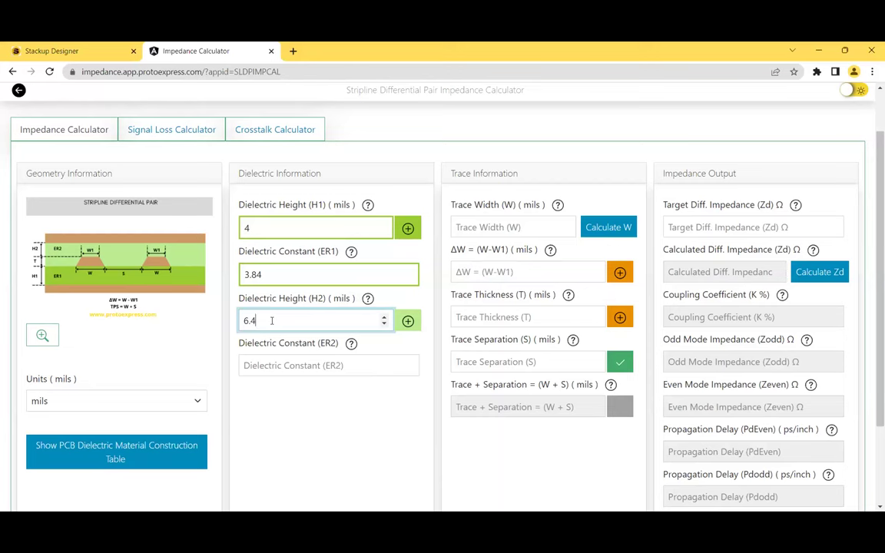
type("16")
left_click(266, 368)
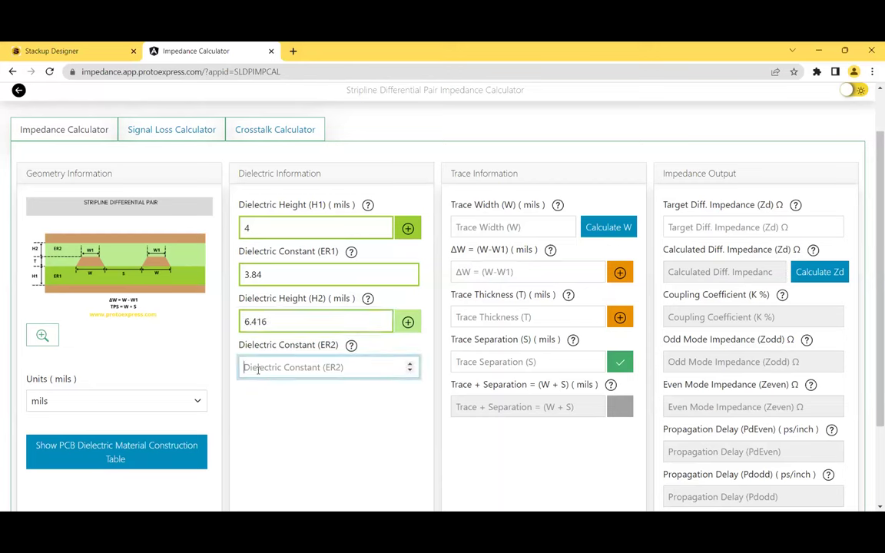
type("3.63")
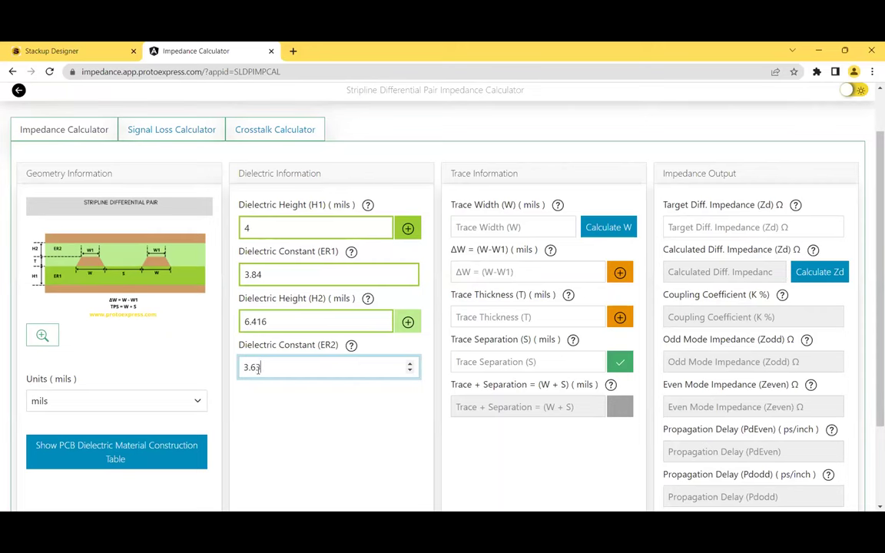
Consult the Copper Weight vs ΔW guidelines and set the trace's ΔW to 0.5 mils
scroll(480, 215, "down", 1)
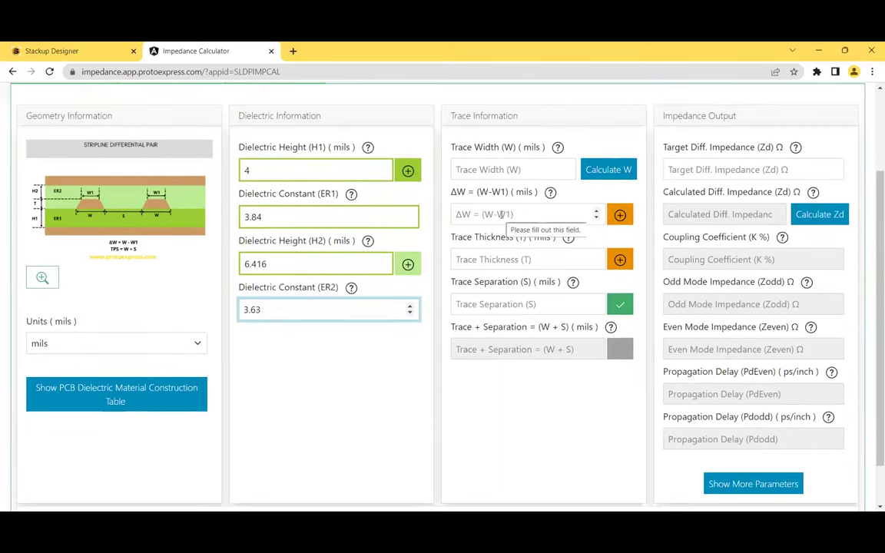
left_click(500, 215)
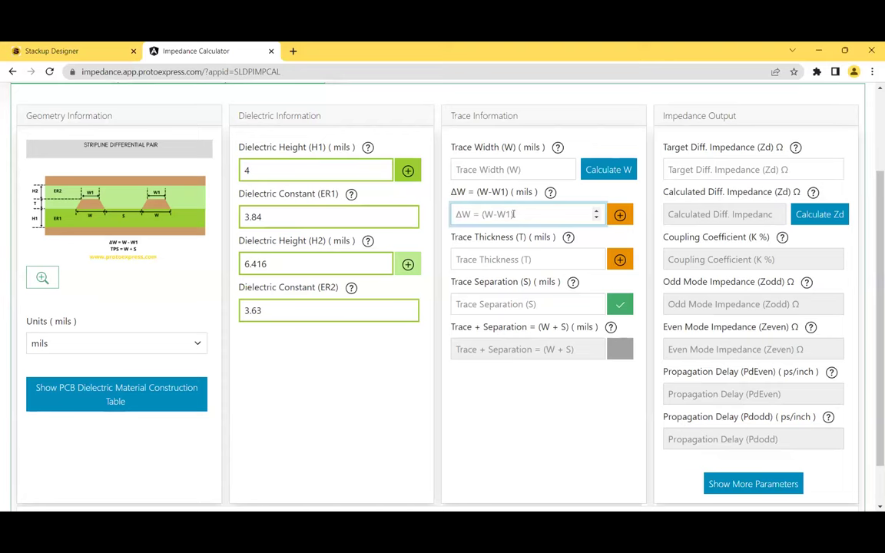
left_click(549, 194)
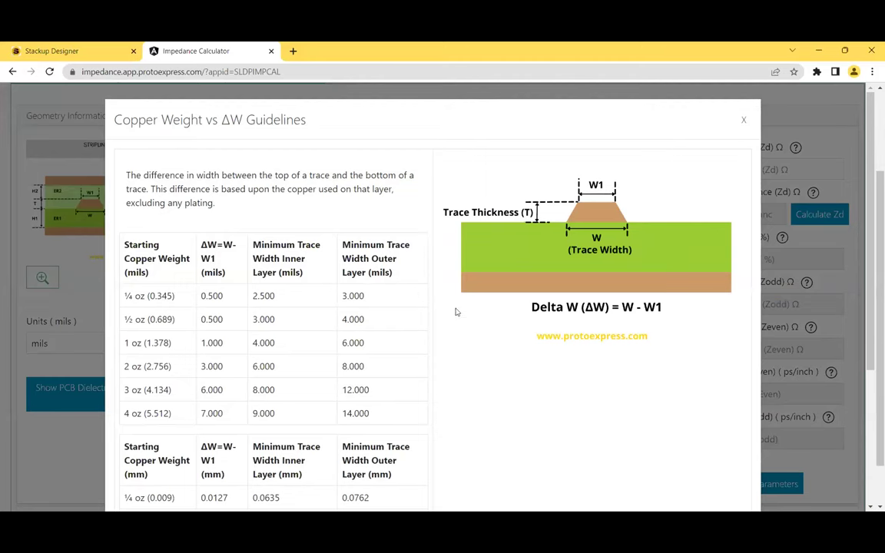
left_click(743, 123)
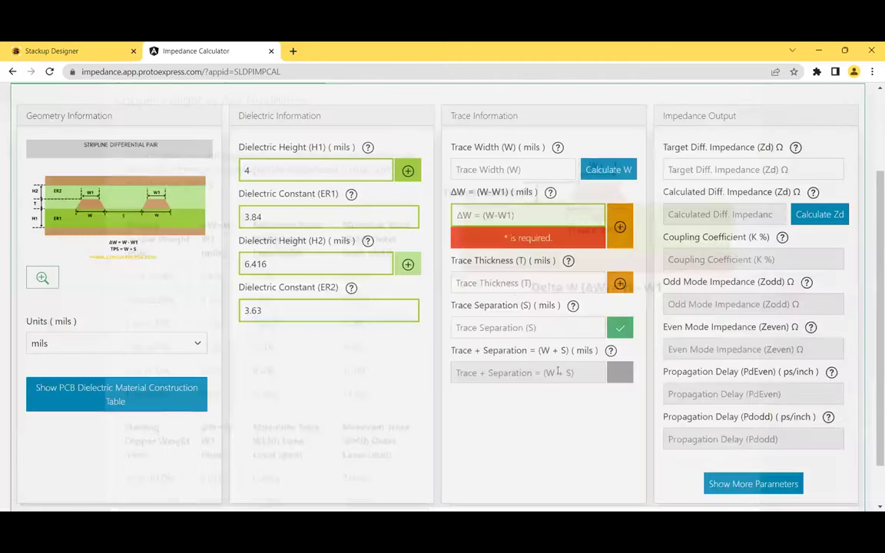
left_click(508, 216)
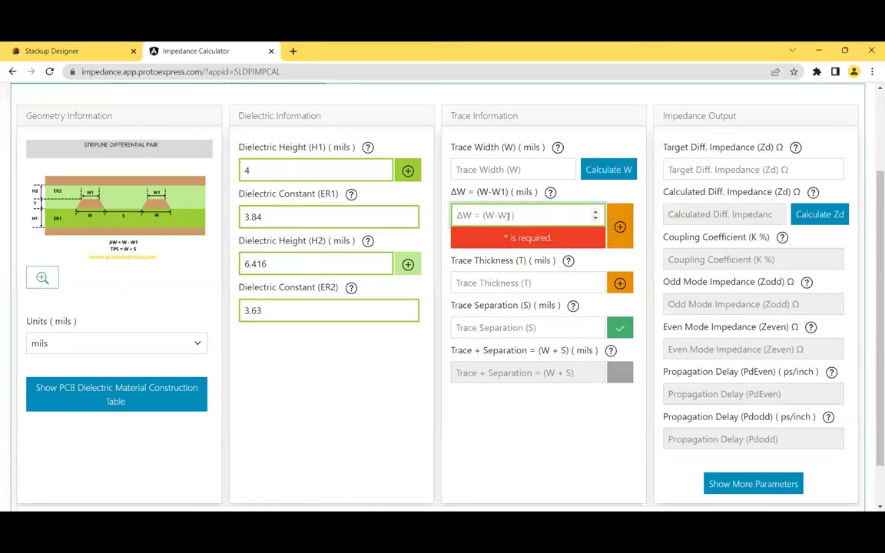
type("0.")
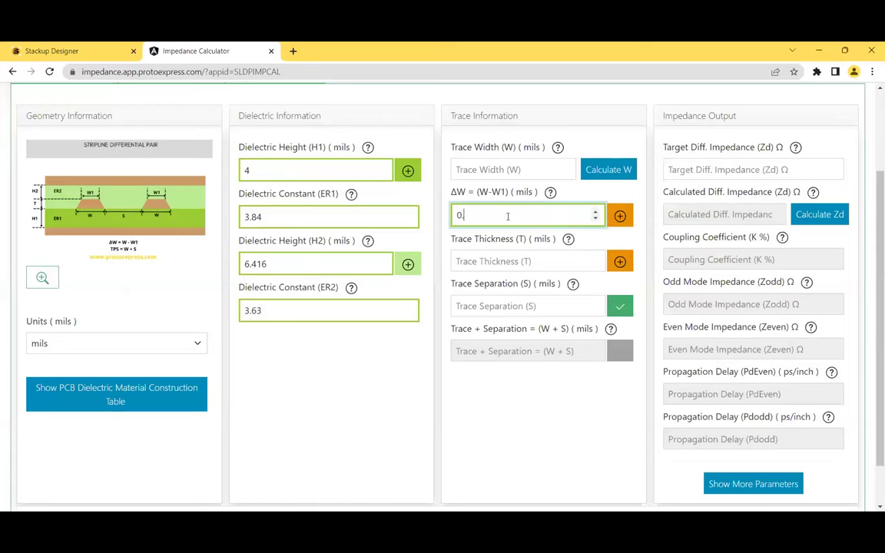
type("5")
Set the trace thickness T to 0.7 mils and the trace separation S to 7 mils
left_click(499, 262)
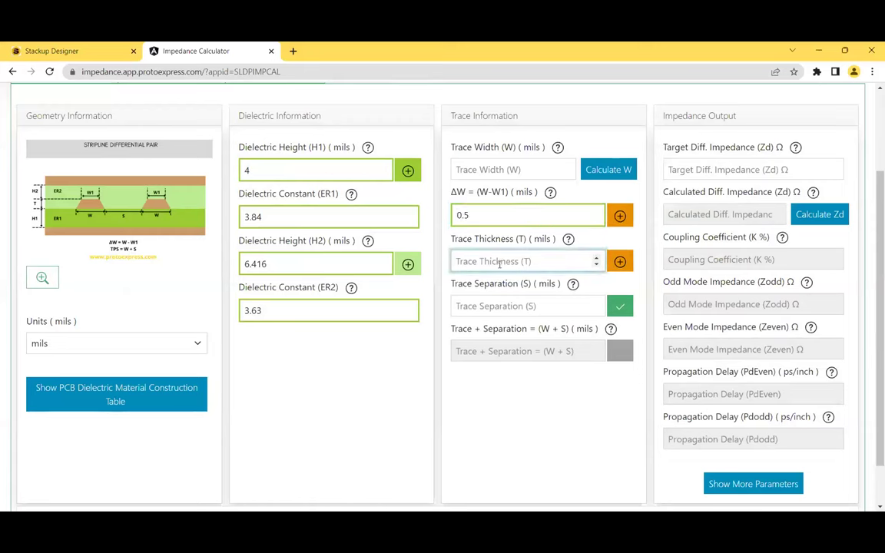
type("0.7")
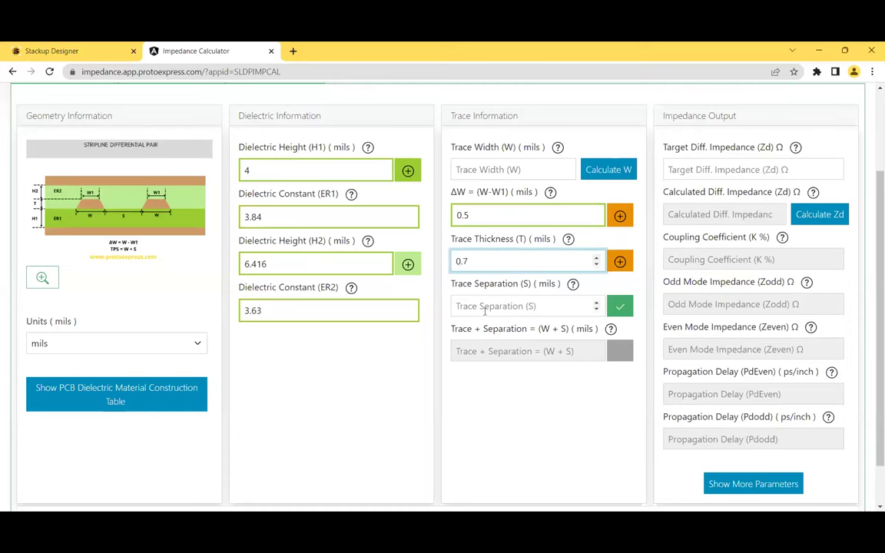
left_click(485, 308)
type("7")
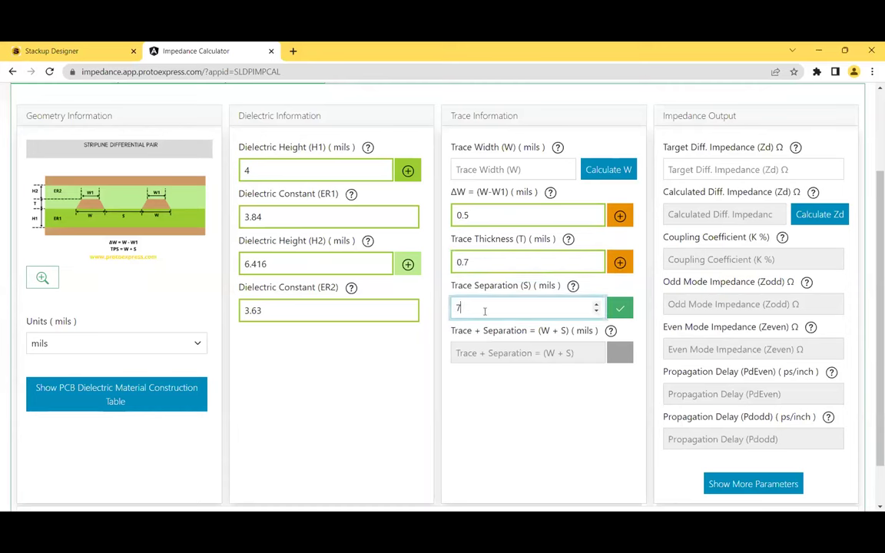
Set the target differential impedance to 100 Ω and calculate the trace width W
left_click(714, 170)
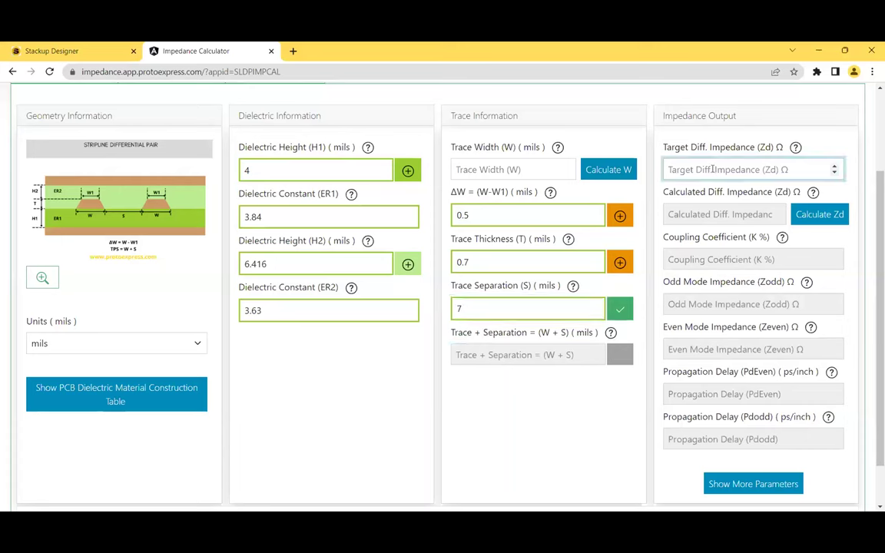
type("100")
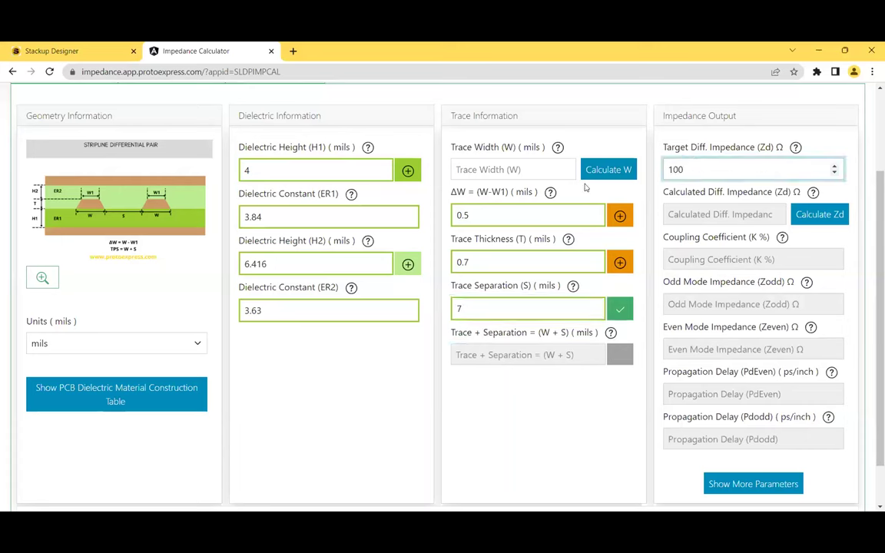
left_click(605, 172)
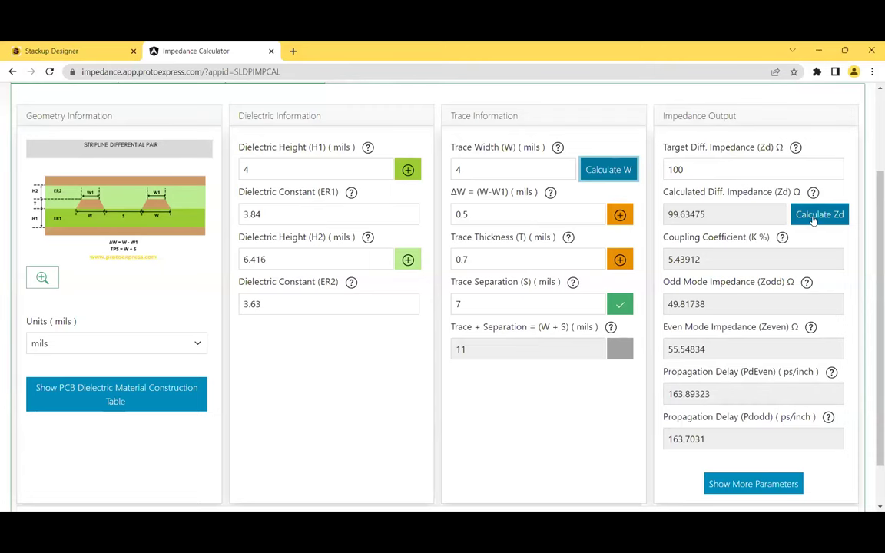
Show the additional impedance output parameters and review the effective dielectric constants, inductances and capacitances
scroll(714, 296, "down", 1)
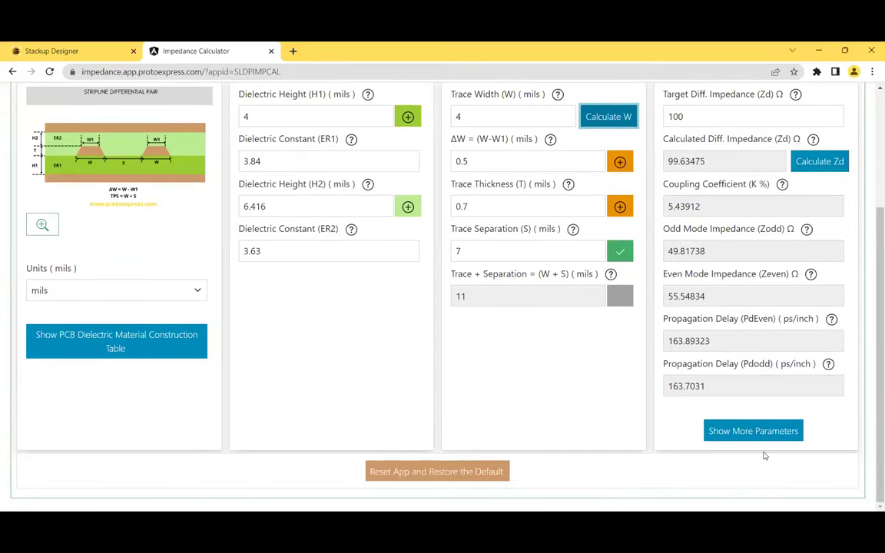
left_click(778, 432)
scroll(784, 361, "down", 2)
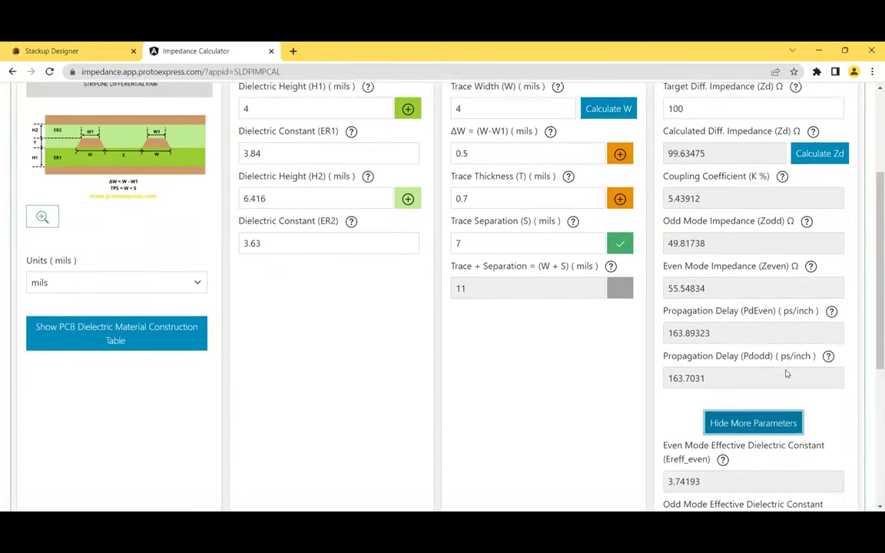
scroll(786, 373, "down", 3)
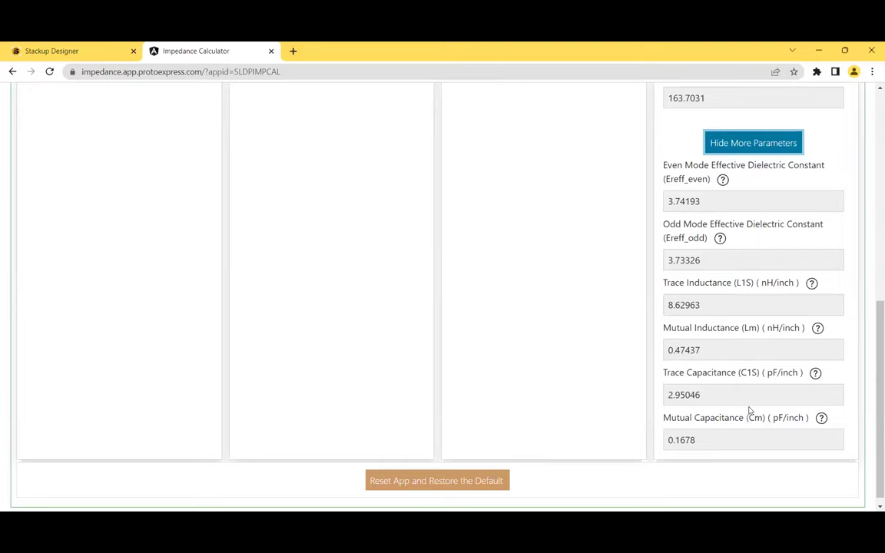
scroll(725, 339, "up", 1)
scroll(725, 340, "up", 6)
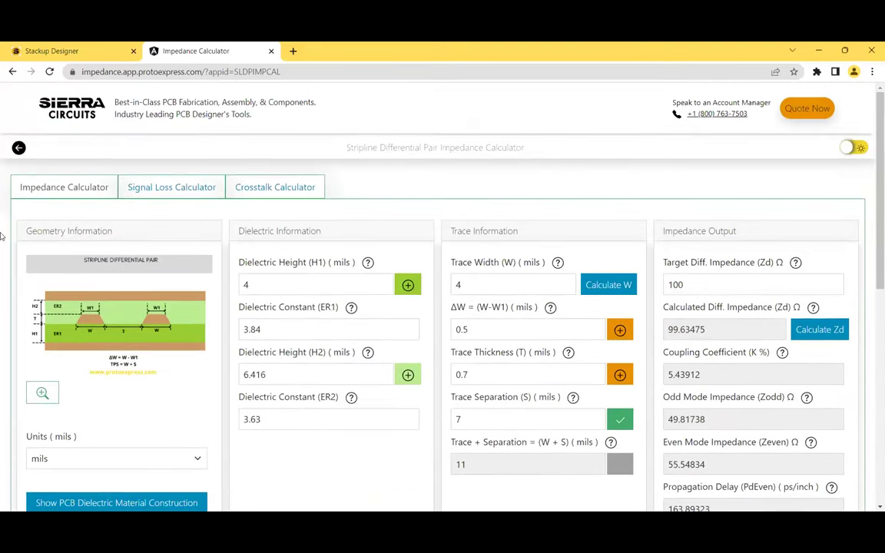
In the Signal Loss Calculator, set the dissipation factors DF1 to 0.026 and DF2 to 0.025
left_click(156, 194)
scroll(19, 185, "down", 1)
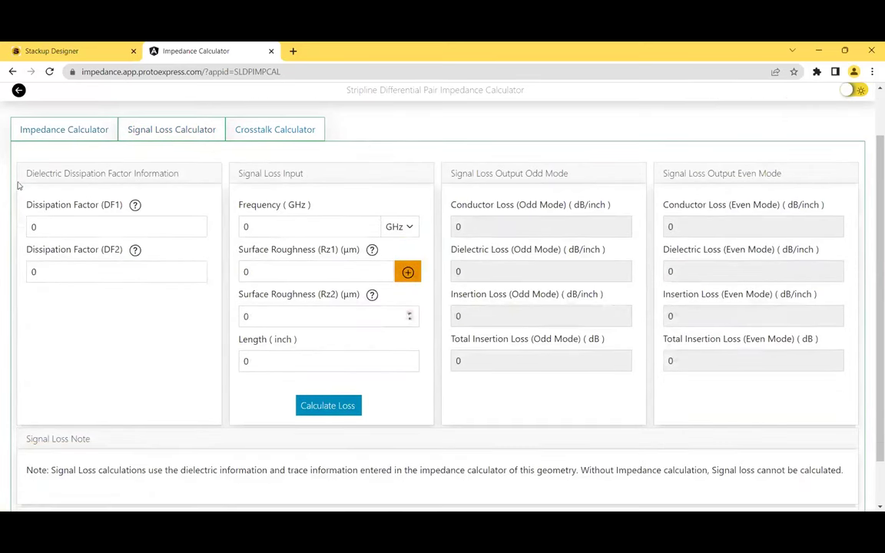
left_click(59, 227)
key("BackSpace")
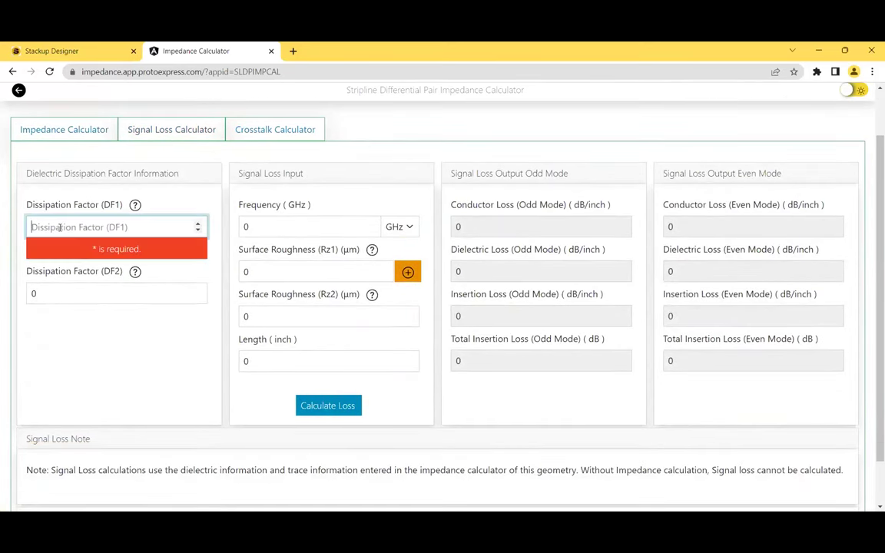
type("0.02")
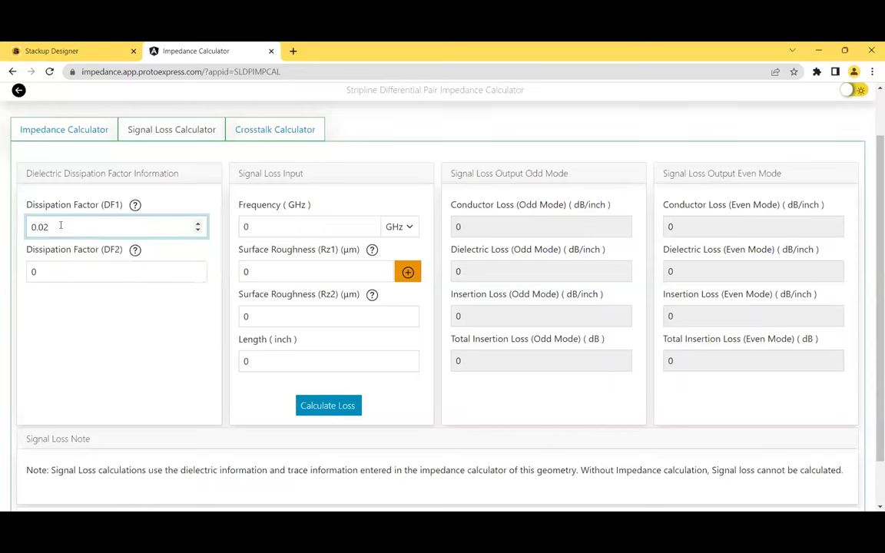
type("6")
left_click(58, 269)
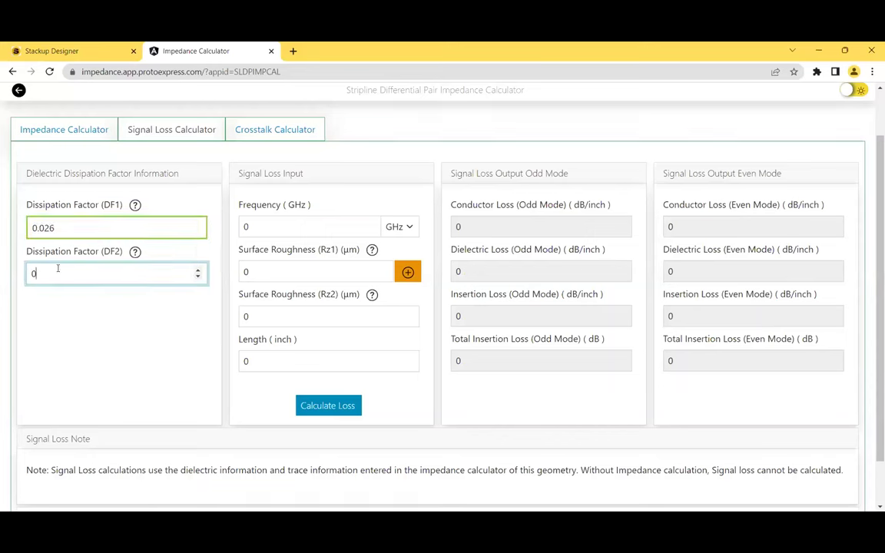
key("BackSpace")
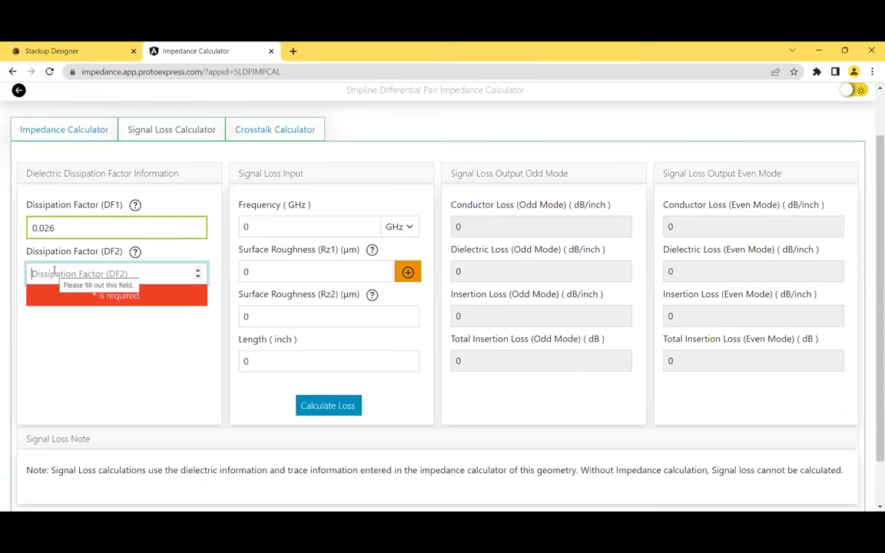
type("0.0")
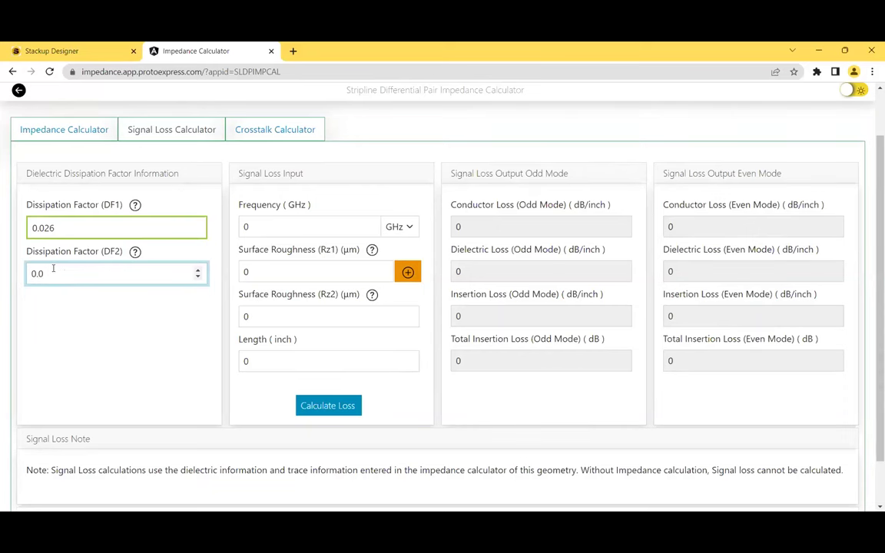
type("25")
Set the frequency for the signal loss calculation to 10 GHz
left_click(277, 226)
key("BackSpace")
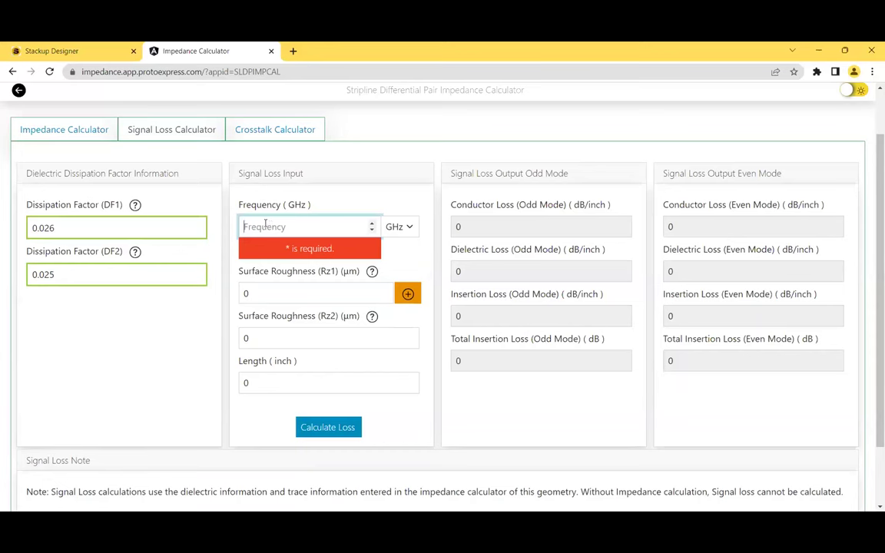
type("10")
Set surface roughness Rz1 to 6 µm and Rz2 to 5 µm, and check the Rz1 help for the foil profile roughness ranges
left_click(260, 273)
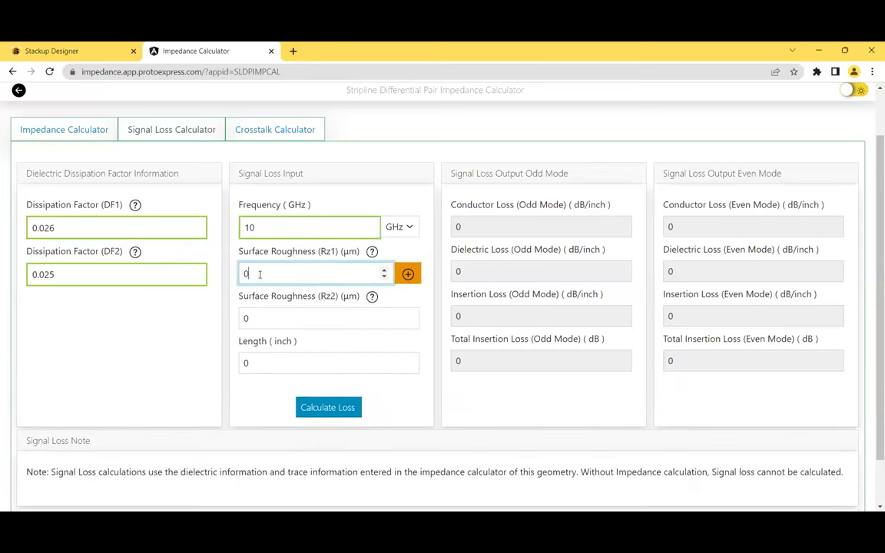
key("BackSpace")
type("6")
left_click(256, 320)
key("BackSpace")
type("5")
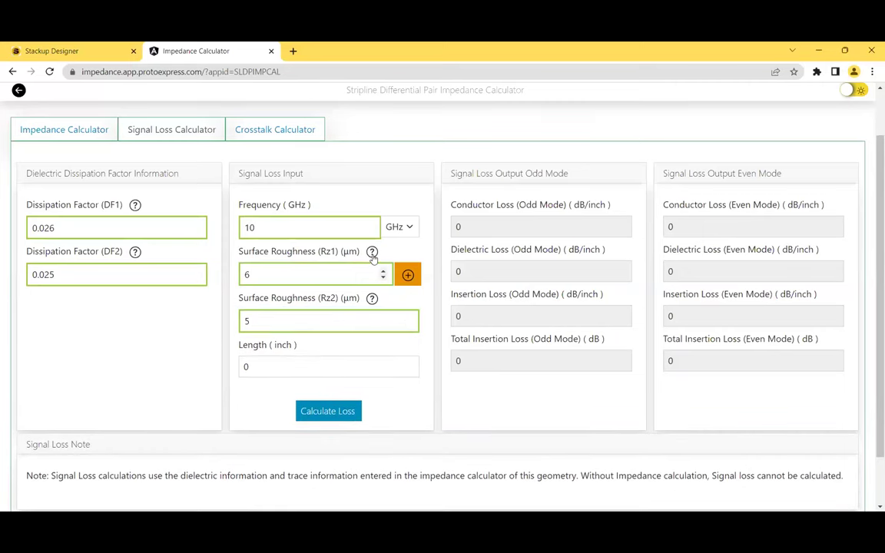
left_click(371, 253)
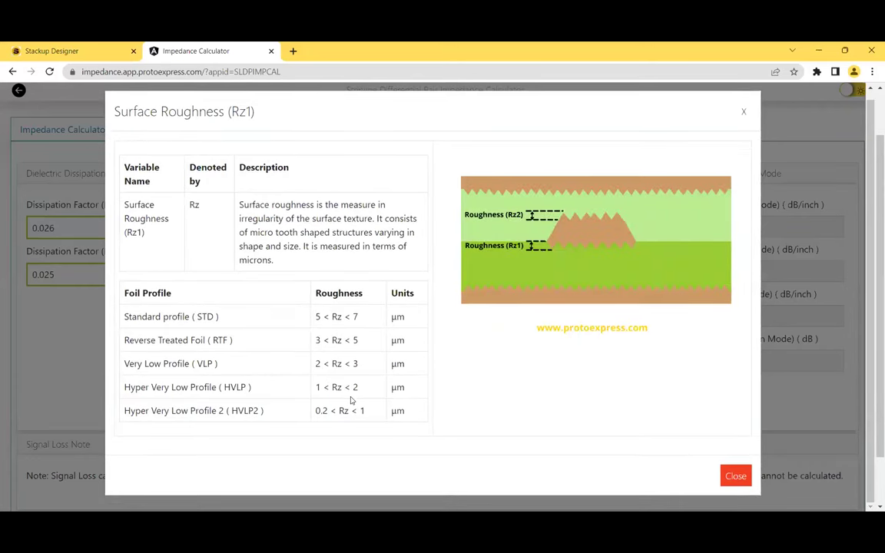
left_click(743, 115)
Set the trace length to 2 inches and calculate the odd-mode and even-mode signal loss
scroll(307, 330, "down", 1)
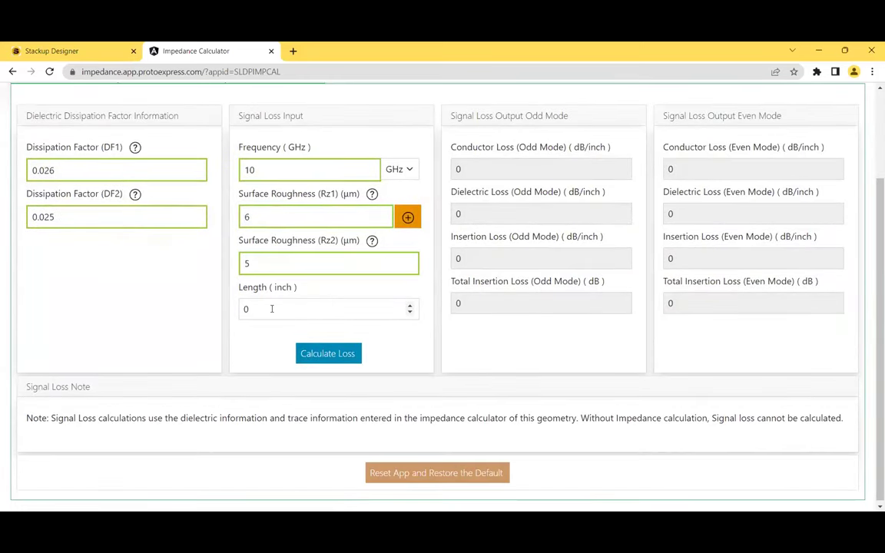
left_click(271, 309)
key("BackSpace")
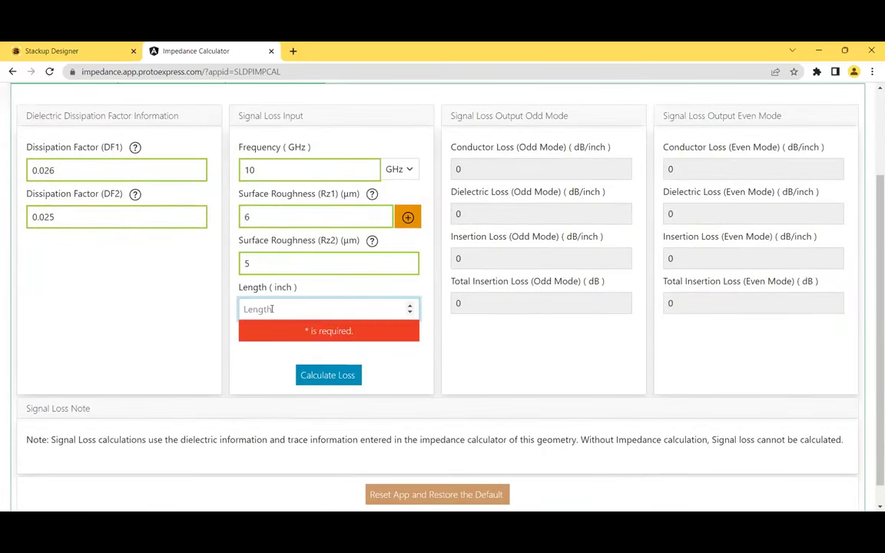
type("2")
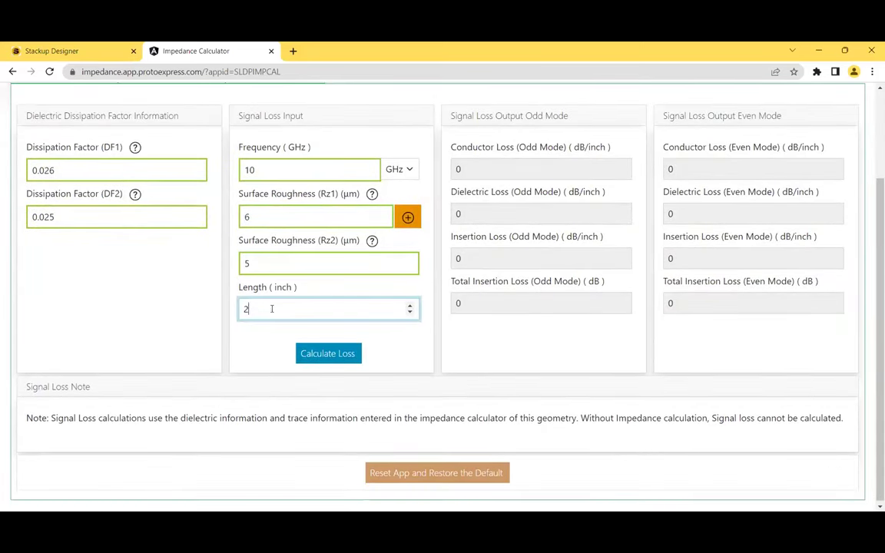
left_click(338, 356)
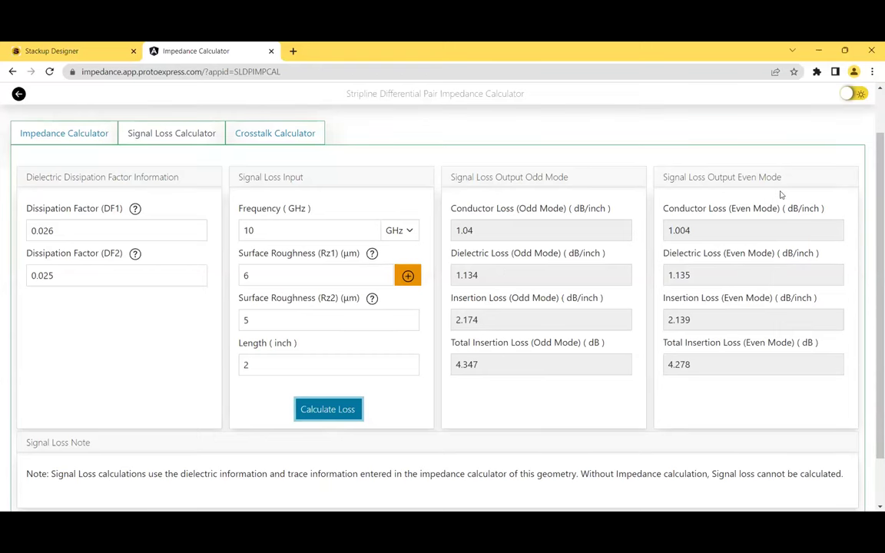
scroll(576, 203, "up", 2)
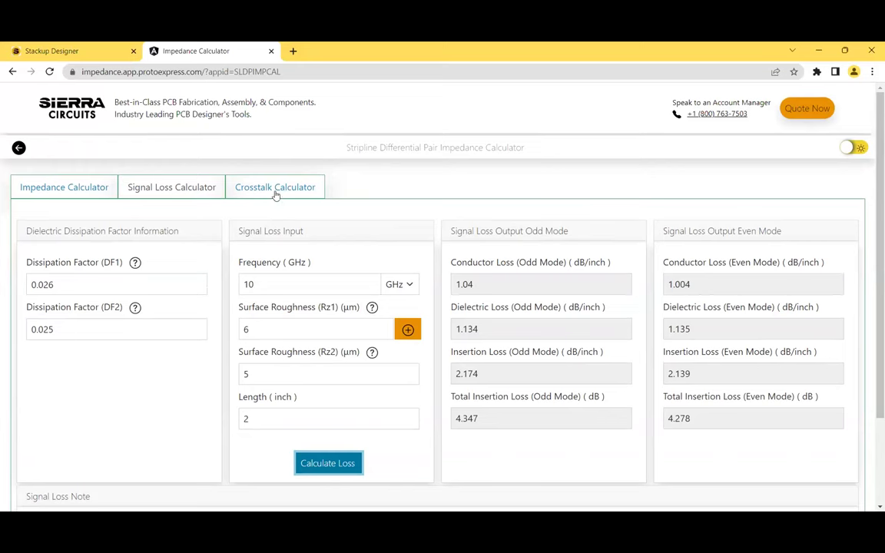
In the Crosstalk Calculator, set the coupled trace length to 2 inches and the signal rise time to 100 ps
left_click(280, 192)
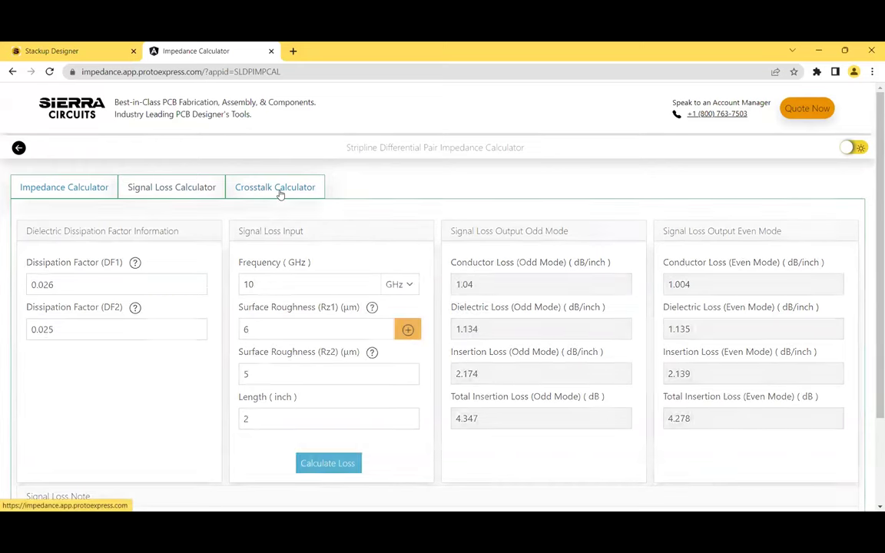
scroll(370, 278, "down", 1)
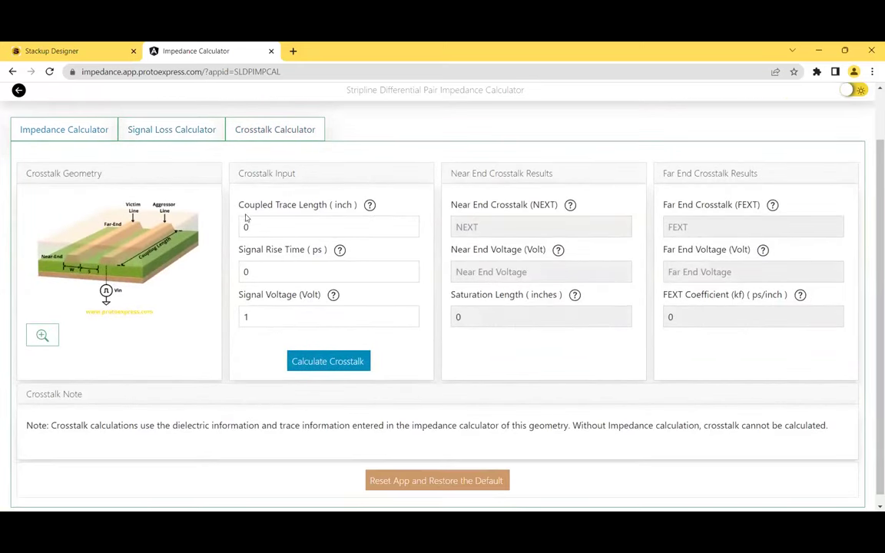
left_click(268, 227)
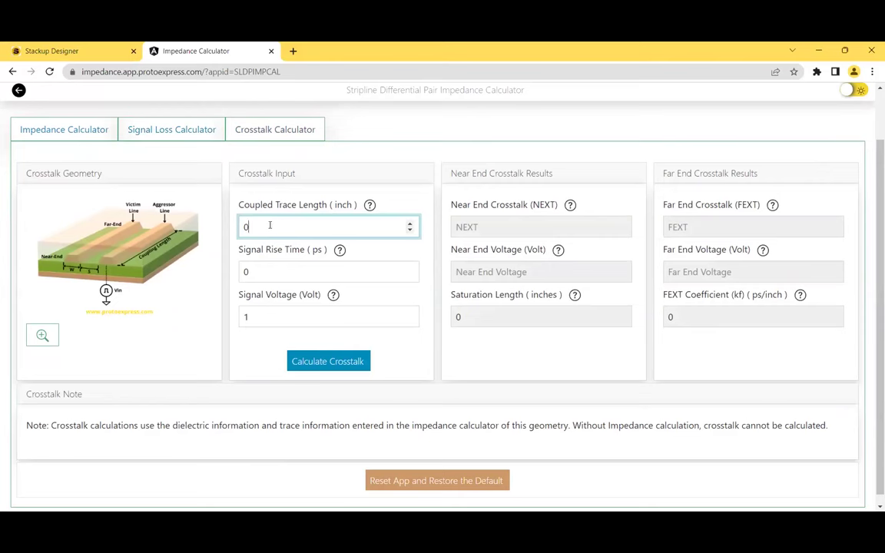
key("BackSpace")
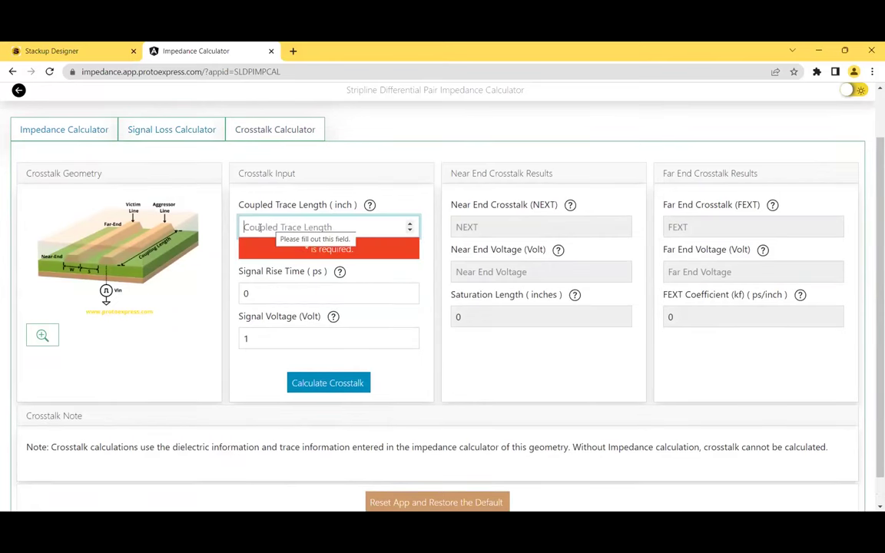
type("2")
left_click(260, 270)
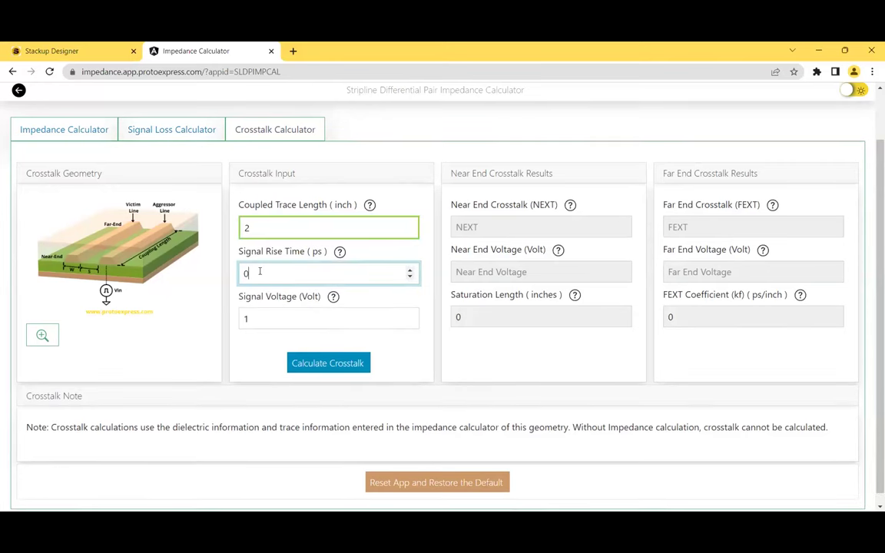
key("BackSpace")
type("100")
Keep the signal voltage at 1 V and calculate the near-end and far-end crosstalk
left_click(271, 318)
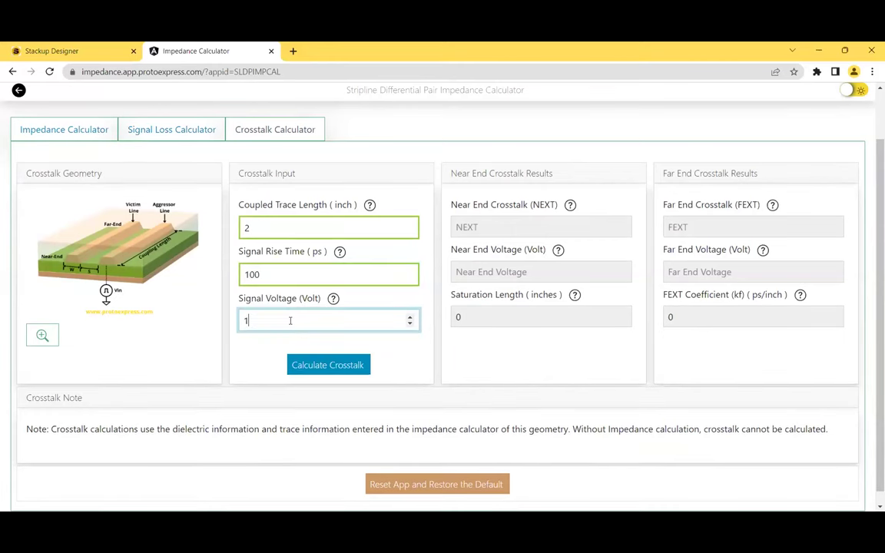
left_click(325, 367)
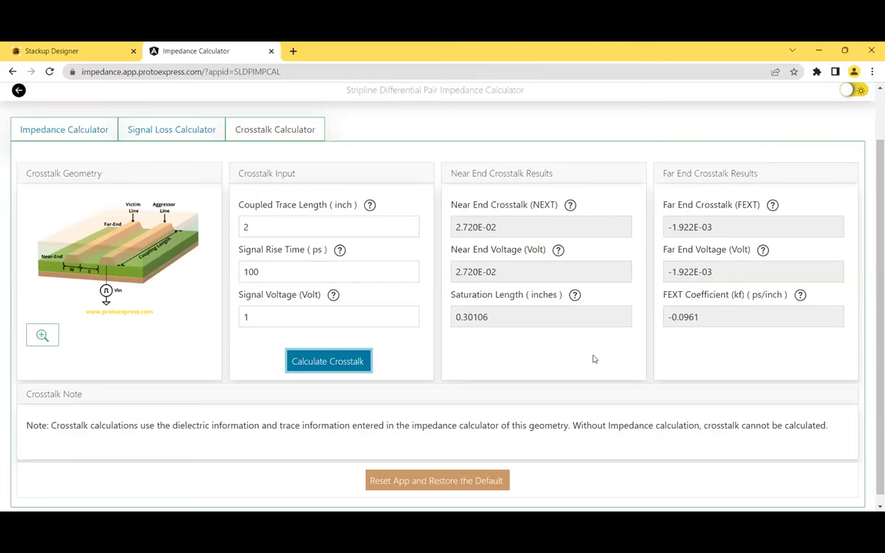
scroll(561, 355, "up", 2)
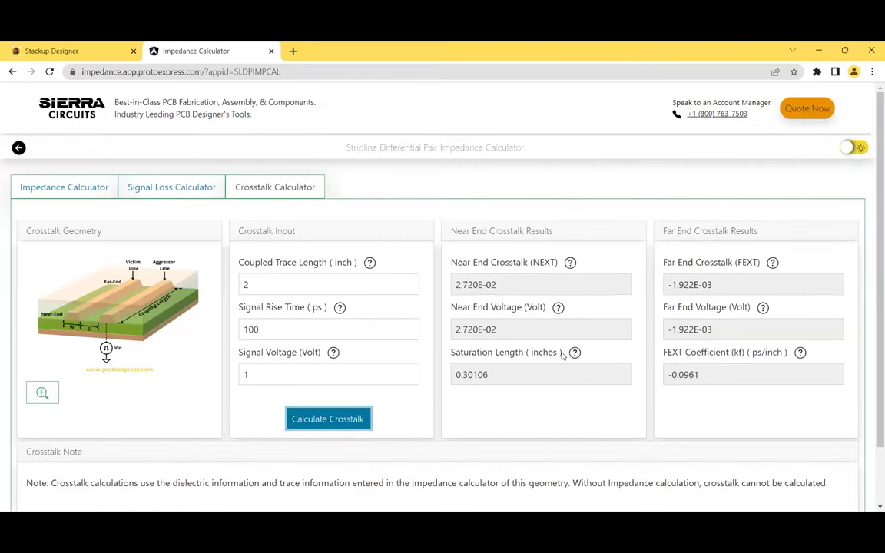